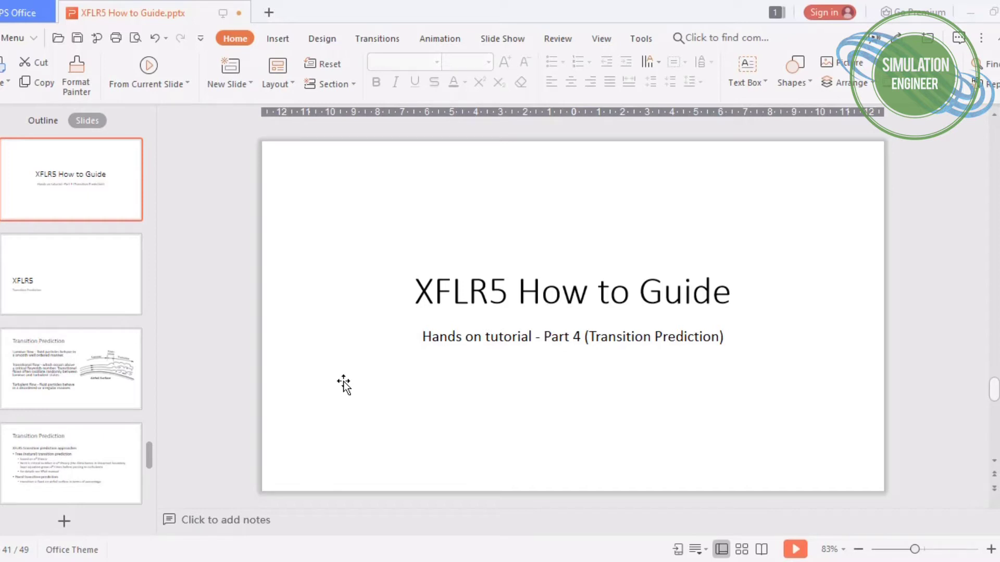
Step: Go to slide 42, the 'XFLR5' title slide with the 'Transition Prediction' subtitle
left_click(71, 262)
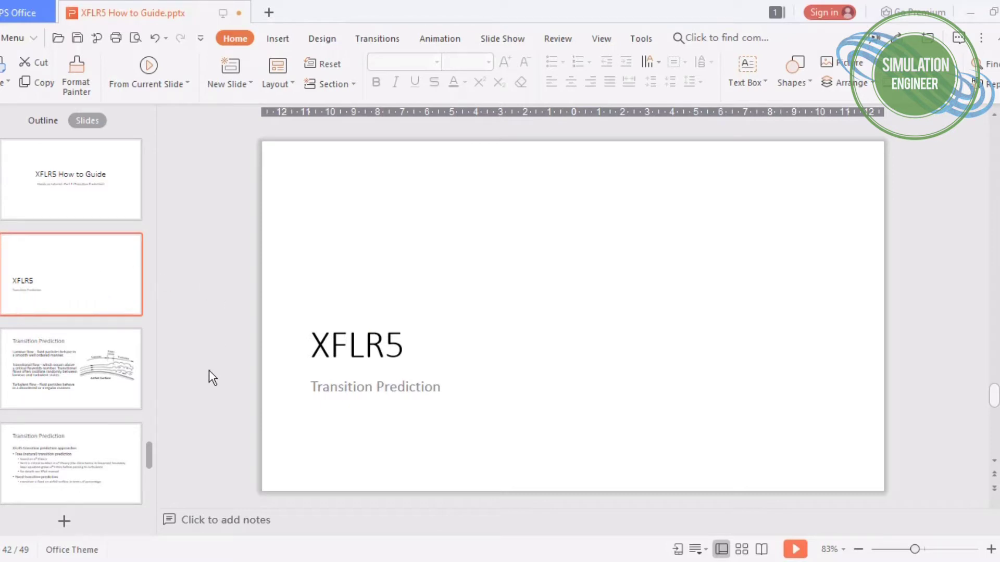
left_click(63, 371)
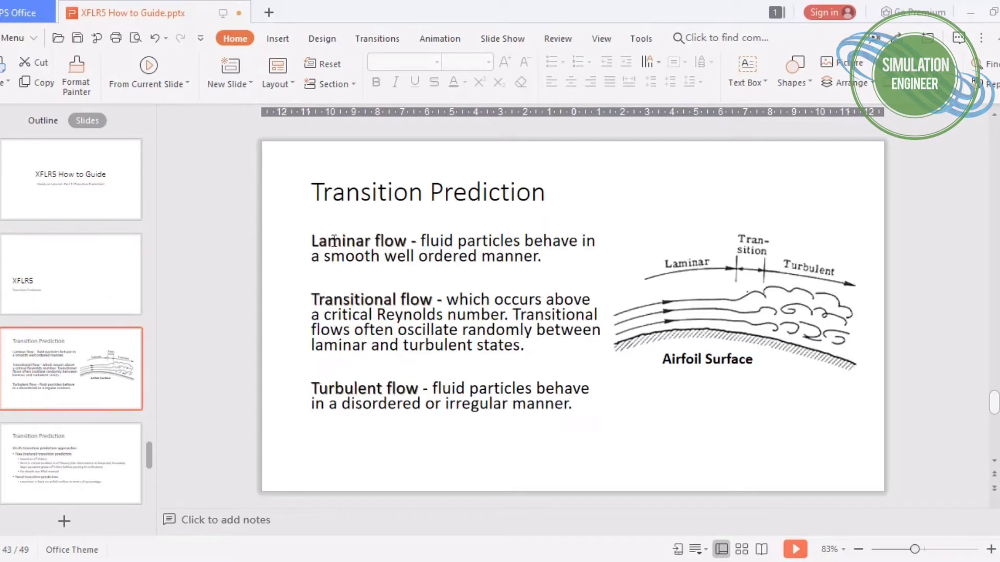
left_click_drag(317, 193, 545, 198)
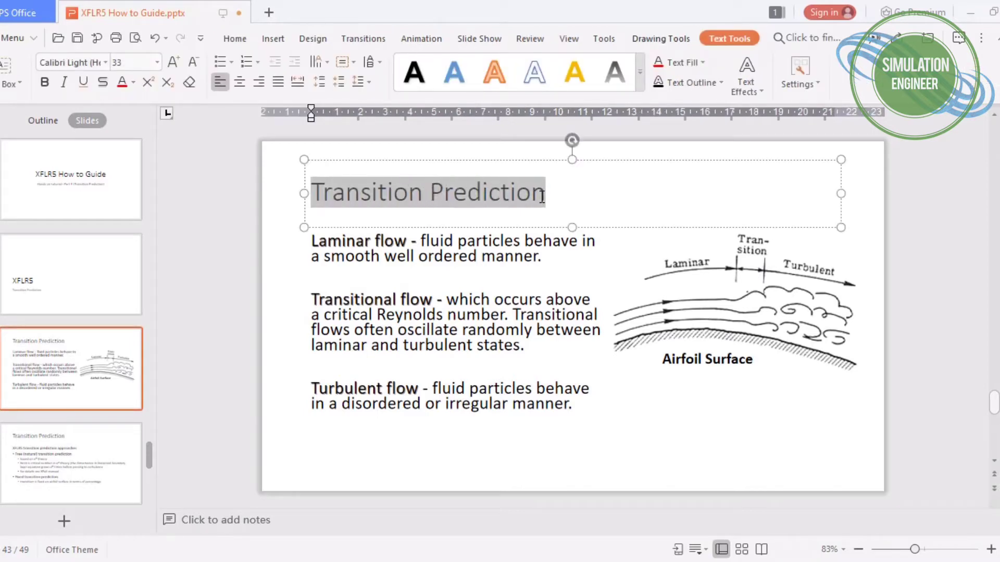
right_click(544, 197)
left_click(504, 431)
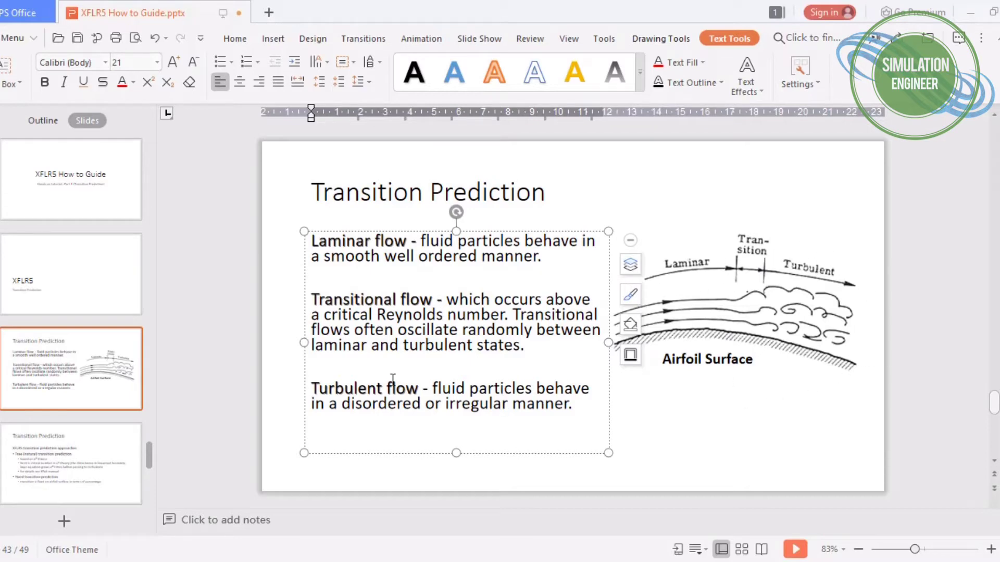
left_click(426, 482)
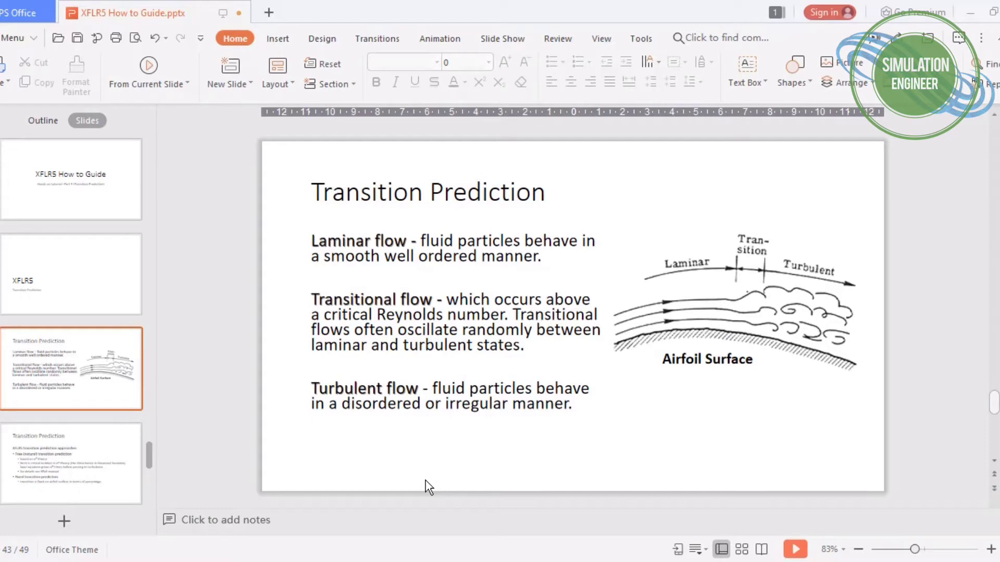
Step: Review slide 44's XFLR5 transition prediction approaches heading, then move on to the S809 slide 45
left_click(69, 444)
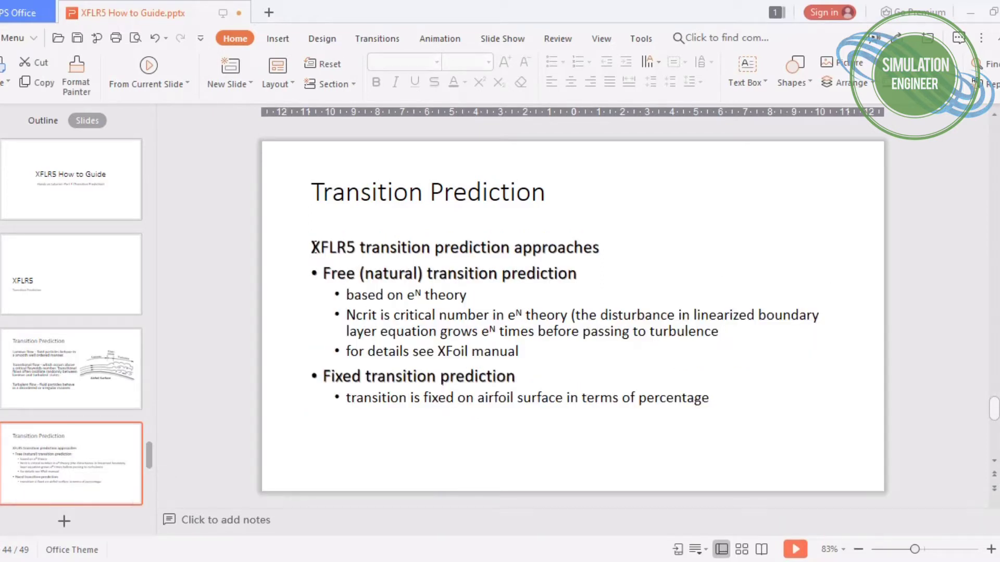
left_click_drag(313, 247, 602, 250)
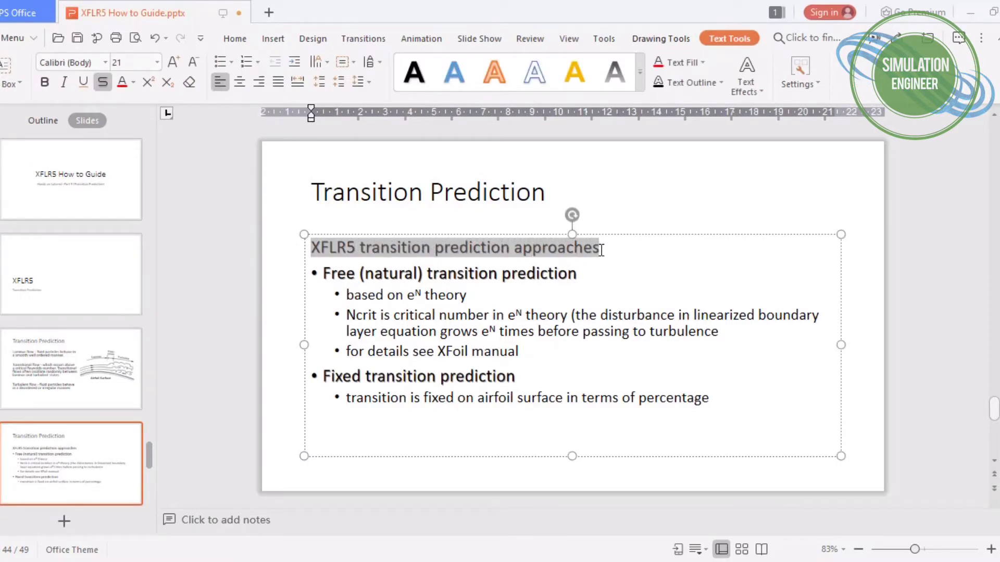
right_click(602, 250)
left_click(865, 286)
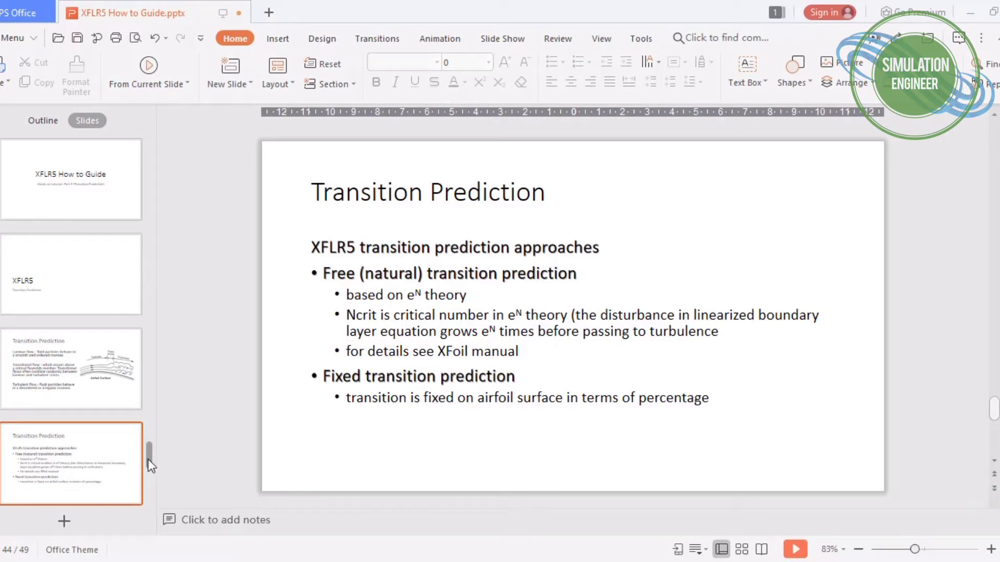
mouse_move(126, 462)
key("Down")
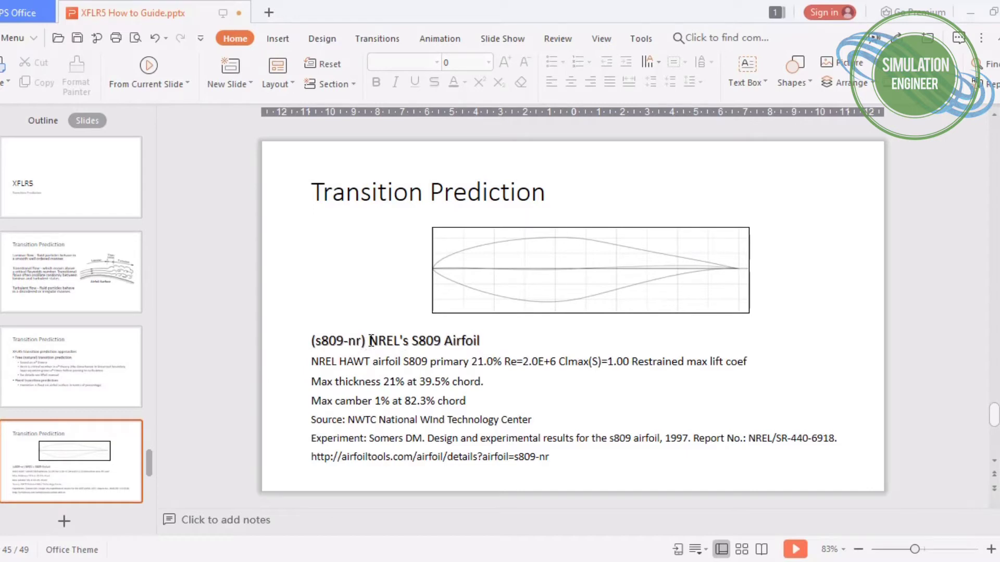
Step: Append ' --> Airfoil geometry' to the airfoiltools URL line on the S809 slide
left_click_drag(370, 341, 473, 341)
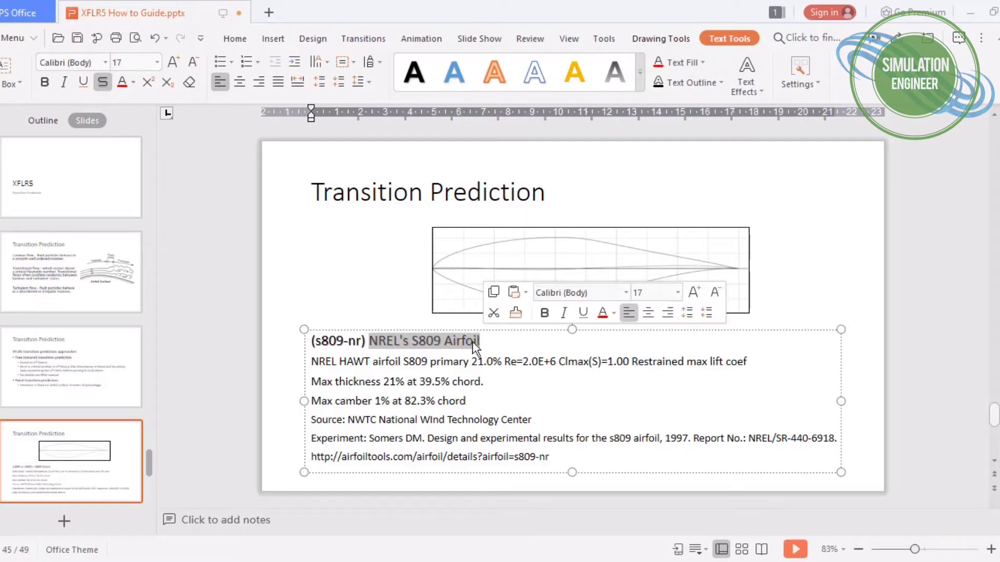
left_click(359, 297)
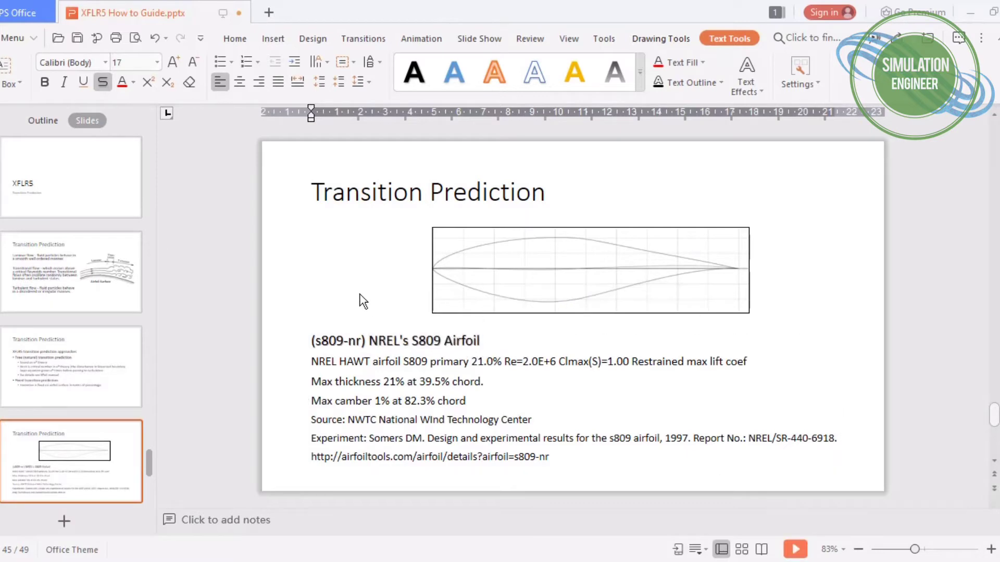
left_click(664, 263)
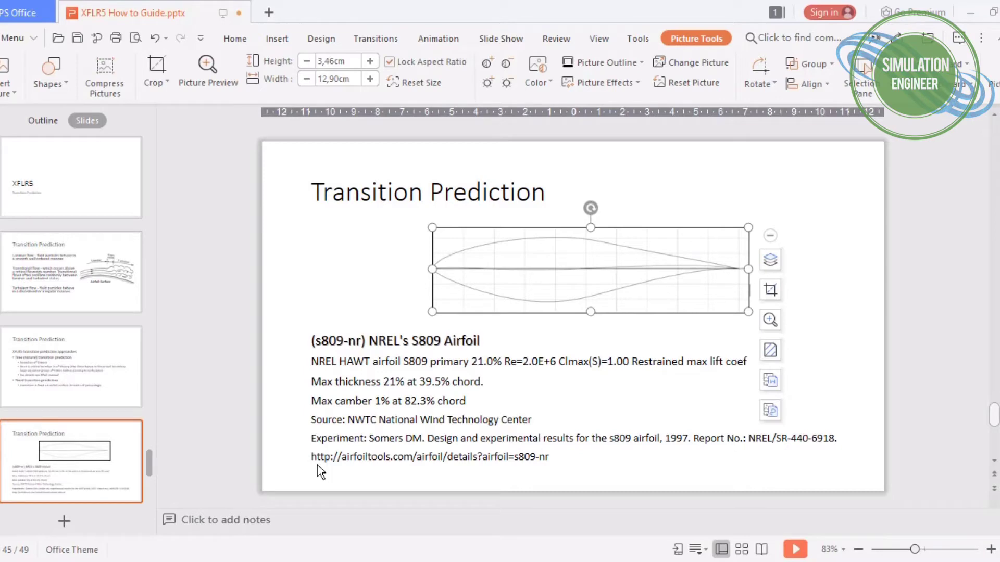
left_click_drag(314, 438, 554, 455)
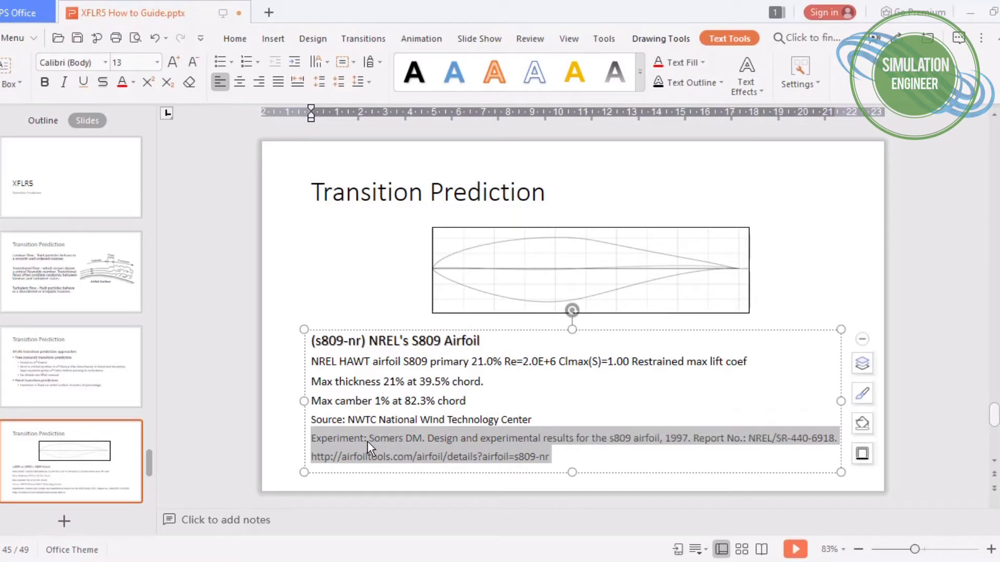
left_click(566, 462)
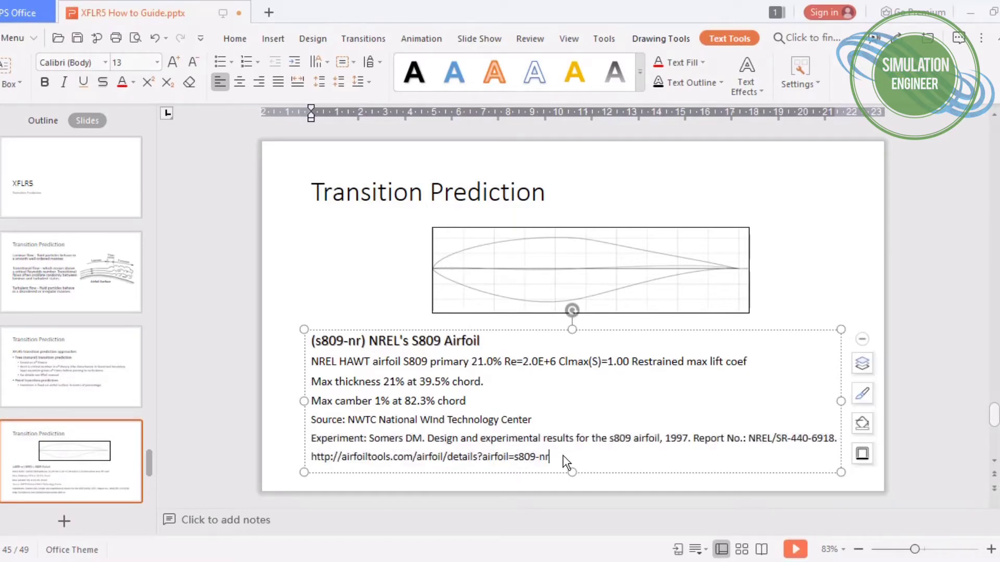
type("--> Airfoil geometry")
left_click(104, 466)
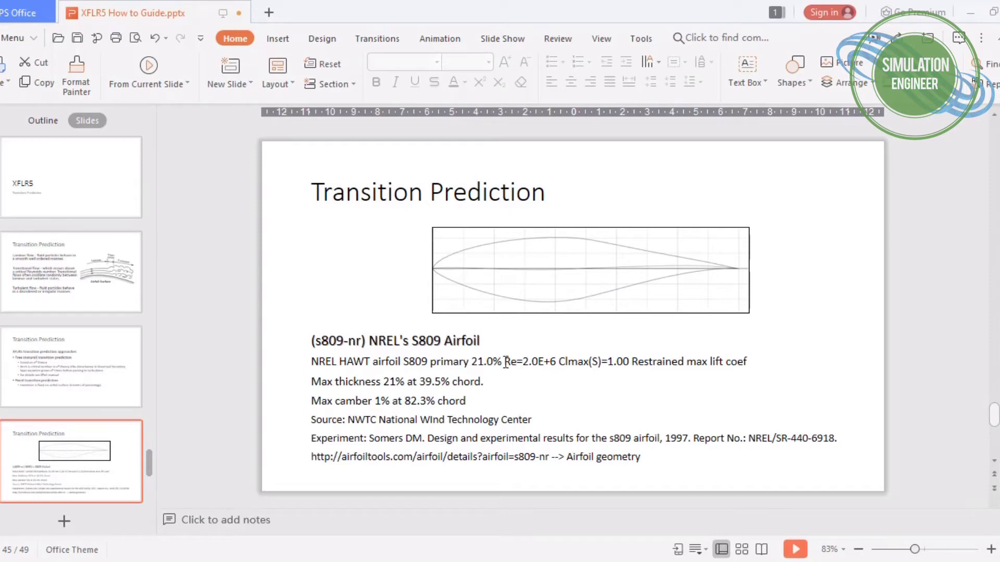
Step: Highlight the Re=2.0E+6 value and the Clmax(S)=1.00 remark in the airfoil description
left_click_drag(505, 361, 745, 364)
left_click(574, 361)
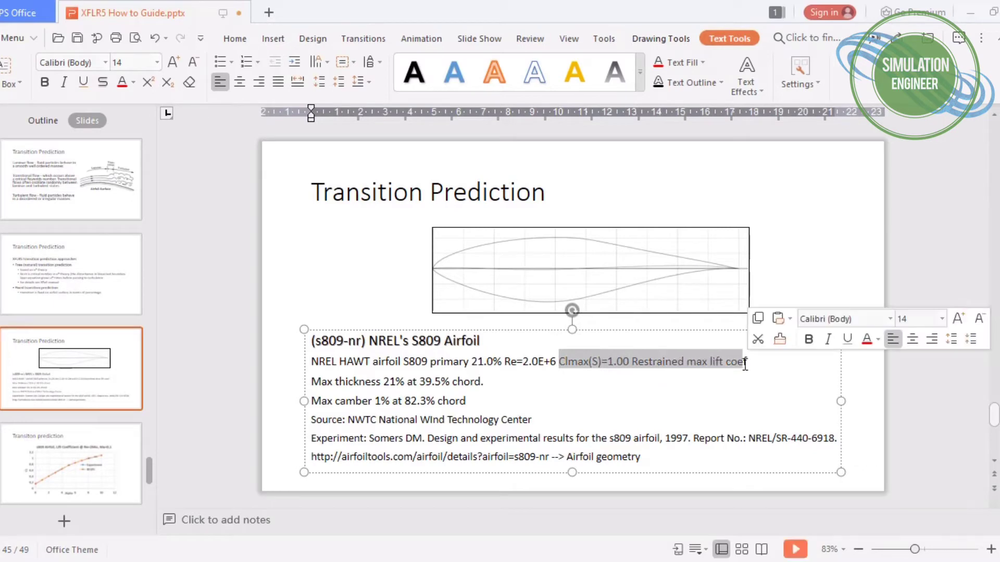
left_click(457, 363)
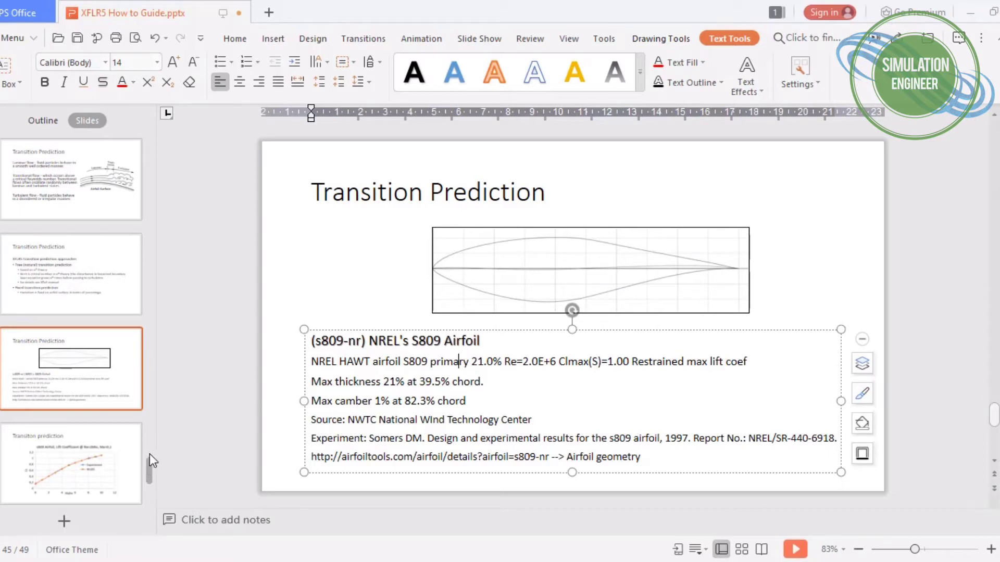
mouse_move(72, 454)
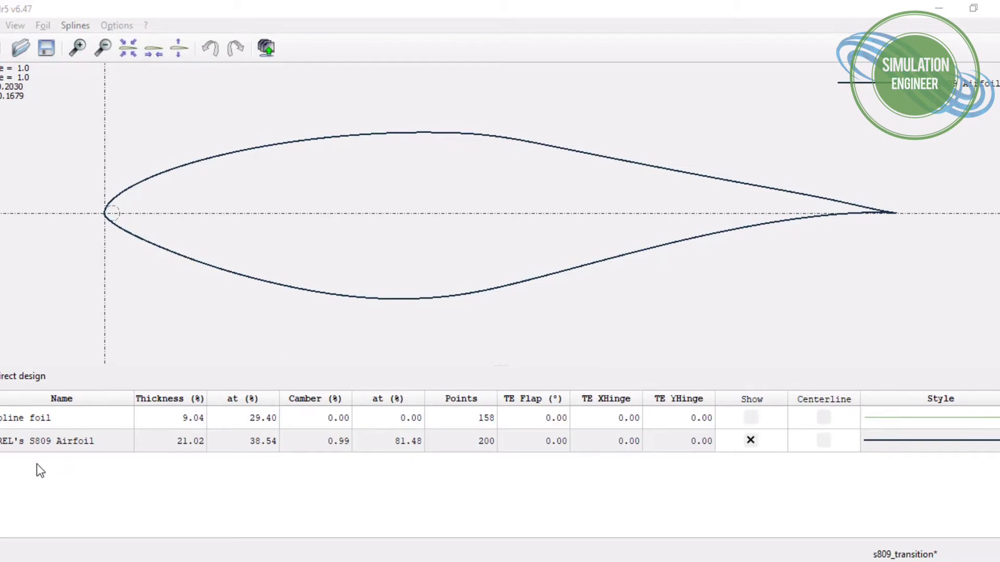
Step: Make NREL's S809 Airfoil the current foil in XFLR5's foil table
left_click(29, 452)
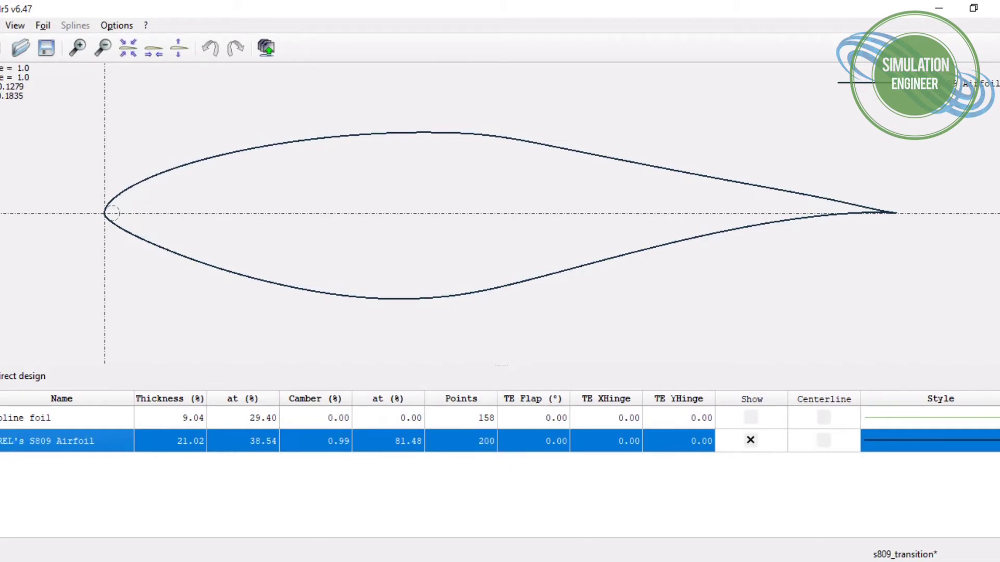
Step: Switch to XFoil direct analysis, keep the N9.0 polar, and start Define an Analysis for S809
left_click(1, 25)
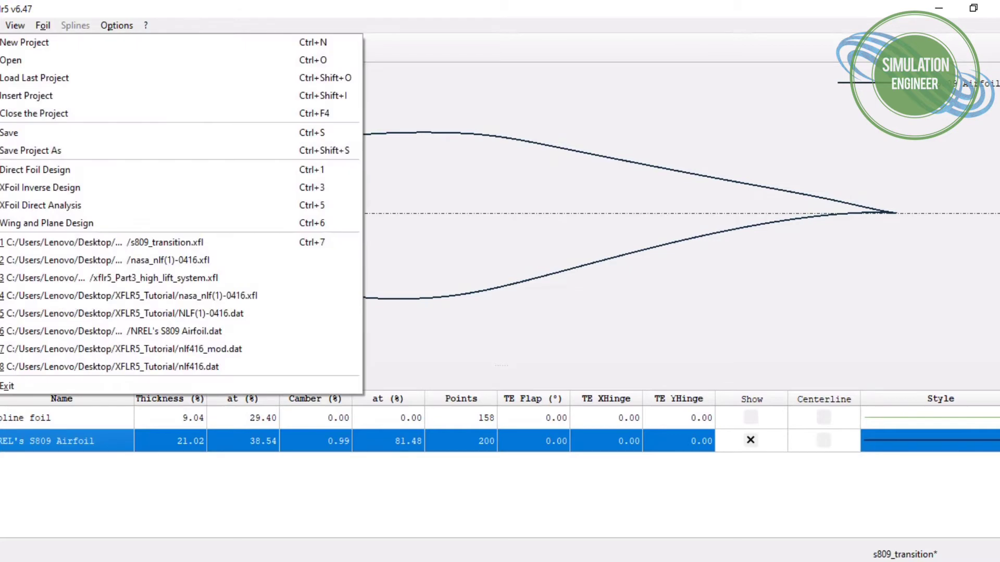
left_click(42, 207)
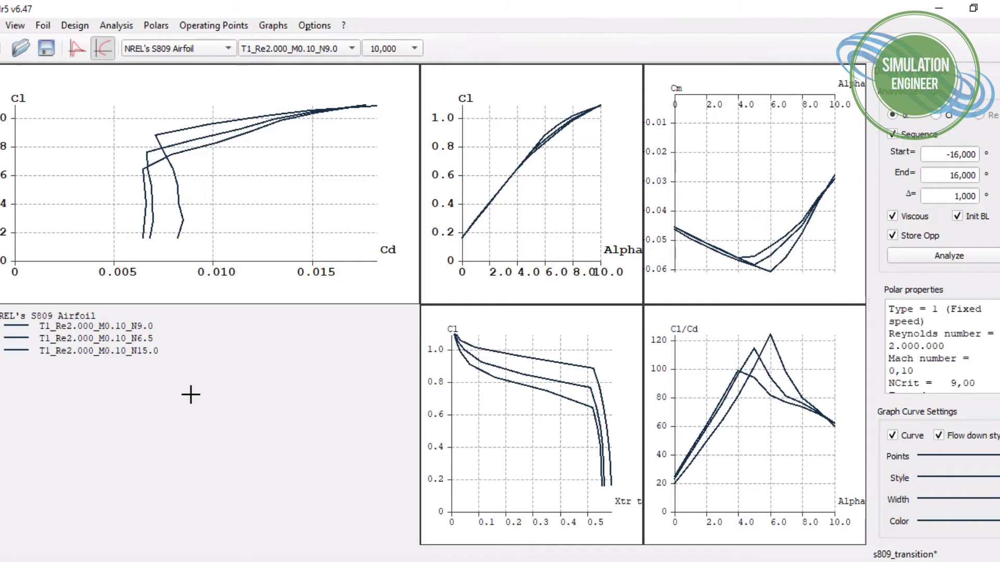
left_click(318, 50)
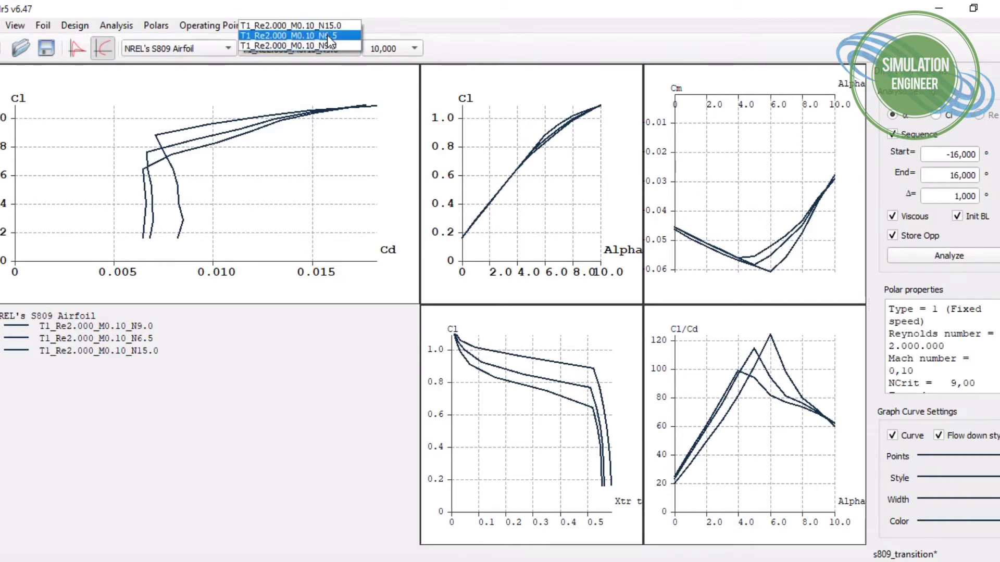
left_click(435, 14)
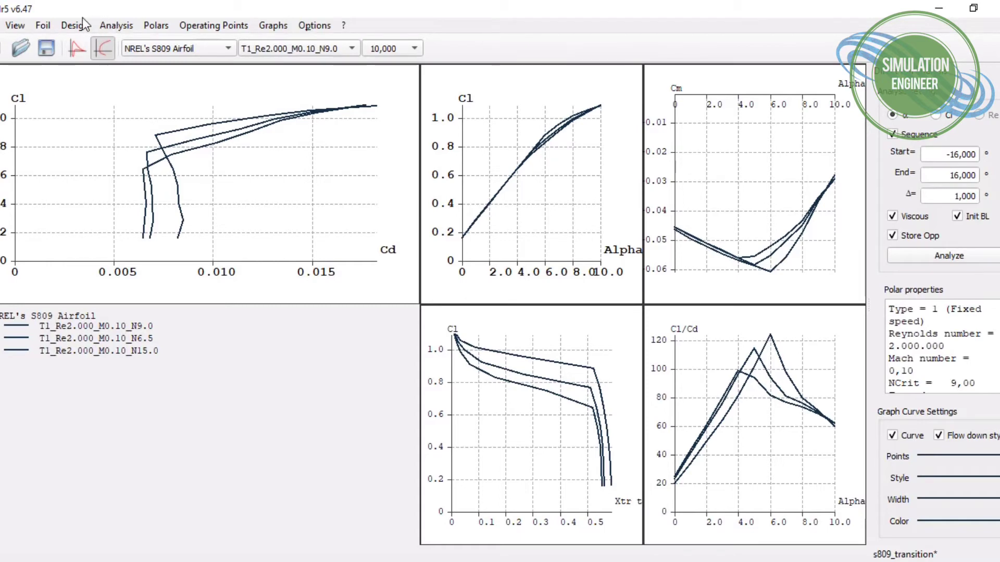
left_click(117, 26)
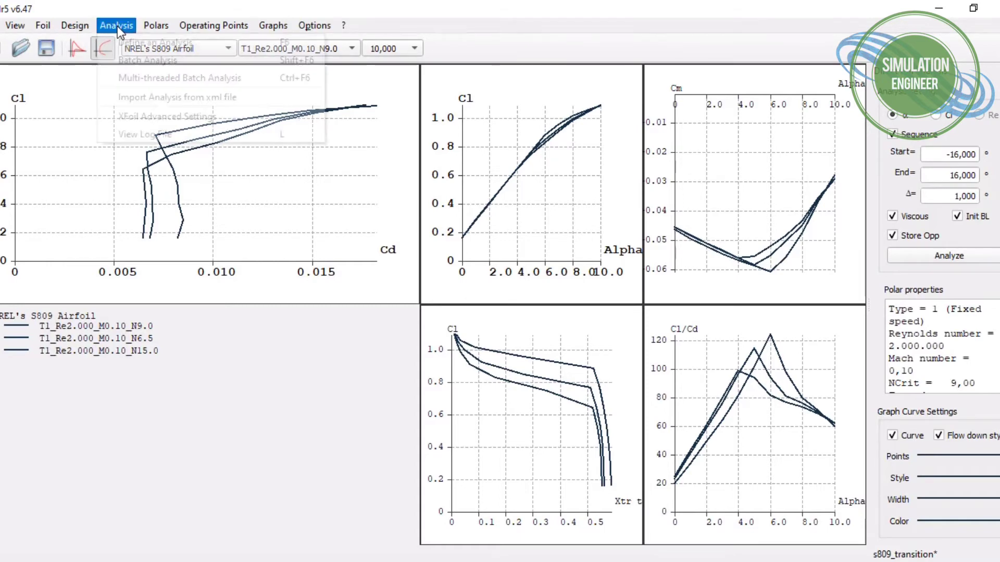
left_click(128, 44)
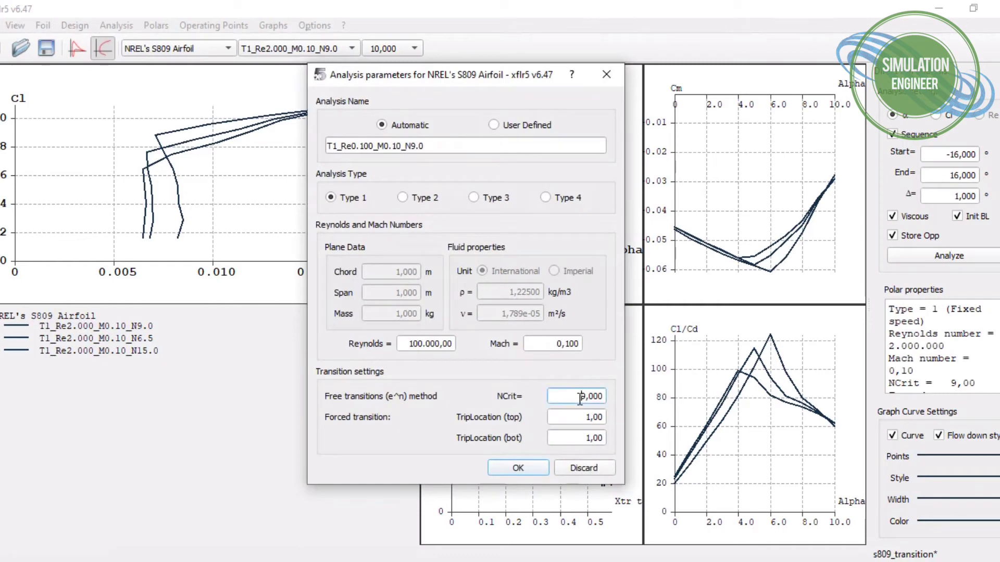
Step: Select the NCrit 9,000 value in the Analysis parameters dialog
left_click_drag(587, 397, 604, 398)
Step: Dismiss the analysis dialog and colour the N6.5 polar's curves red
left_click(579, 468)
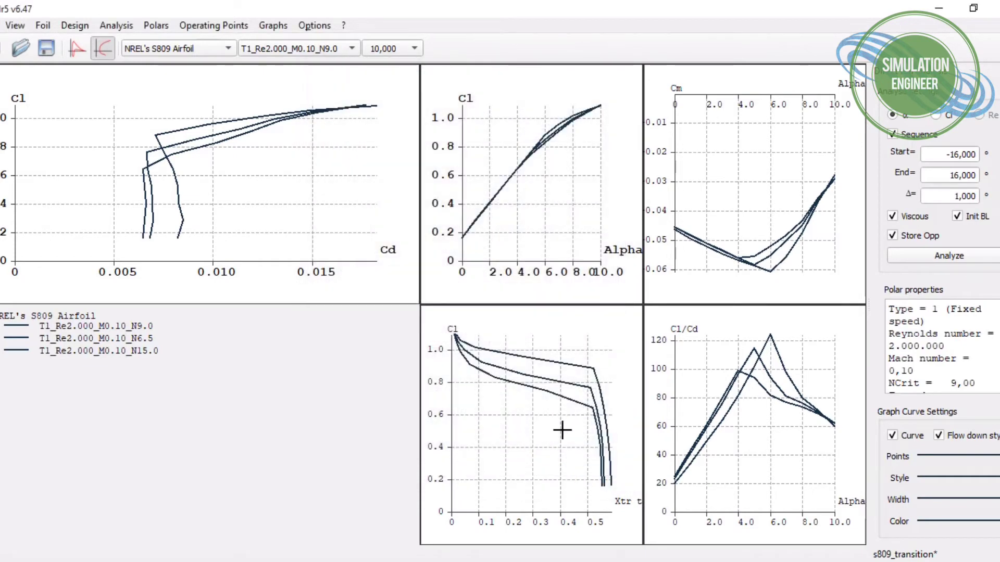
left_click(319, 52)
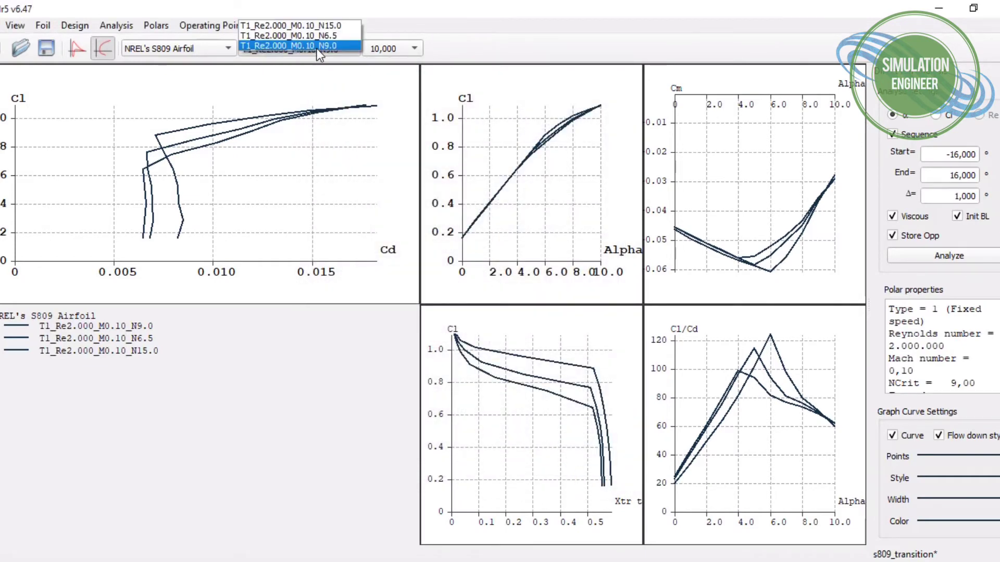
left_click(320, 45)
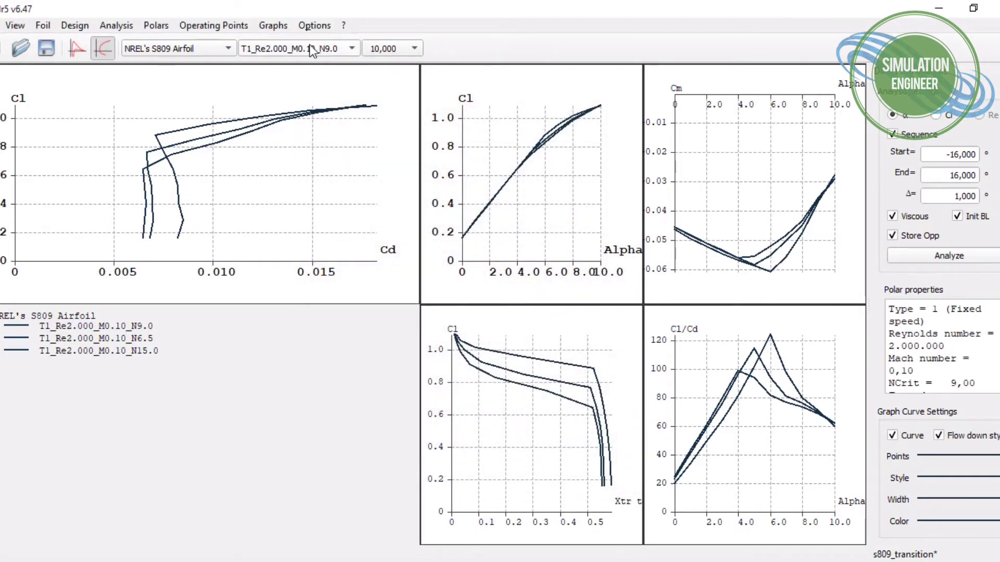
left_click(310, 45)
left_click(323, 37)
left_click(946, 521)
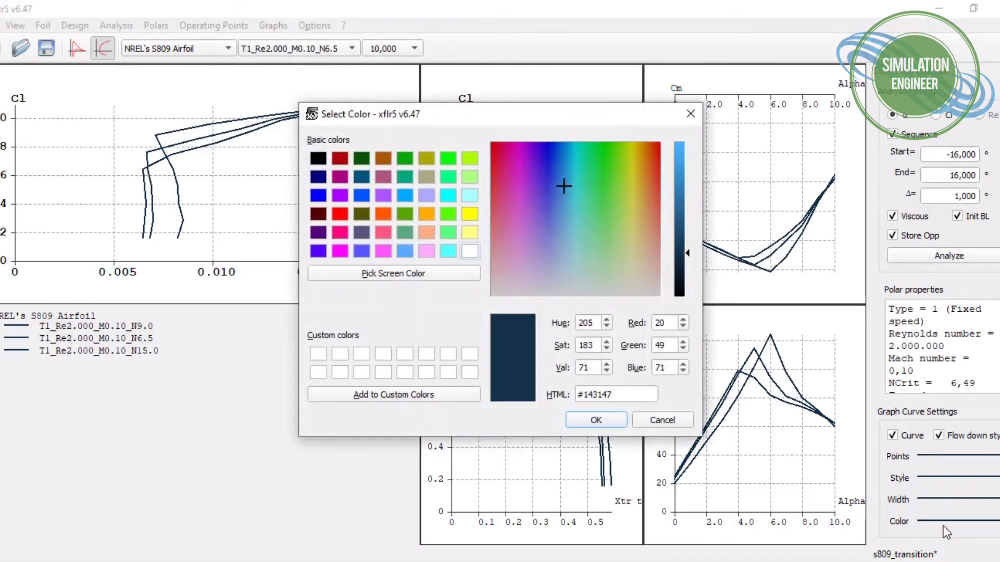
left_click(343, 211)
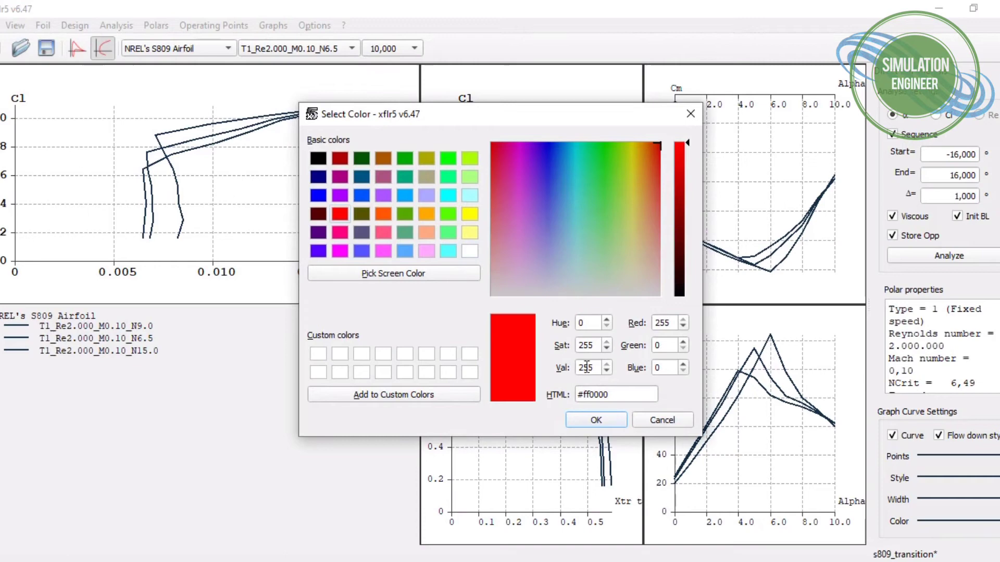
left_click(595, 419)
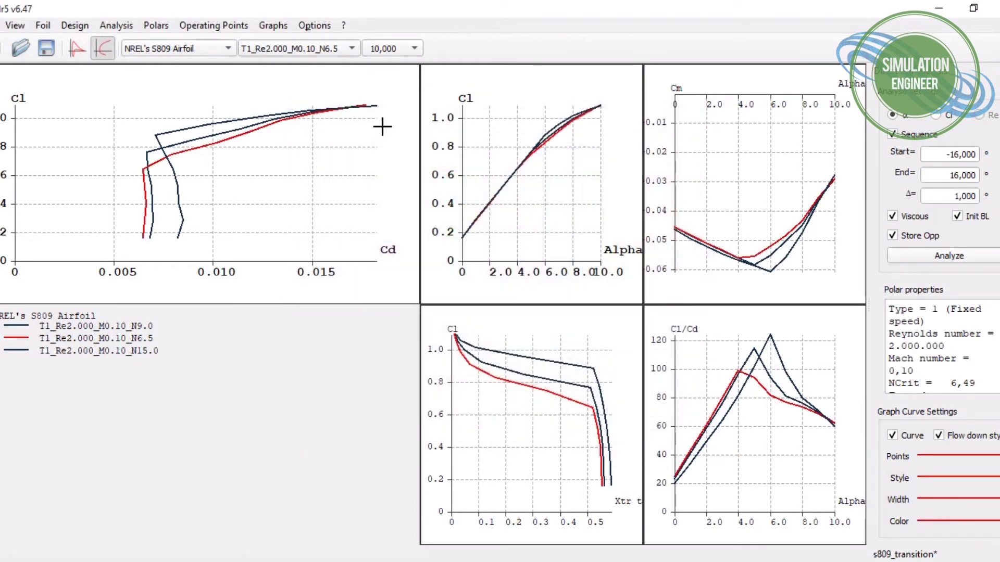
Step: Colour the N15.0 polar's curves blue
left_click(318, 51)
left_click(319, 36)
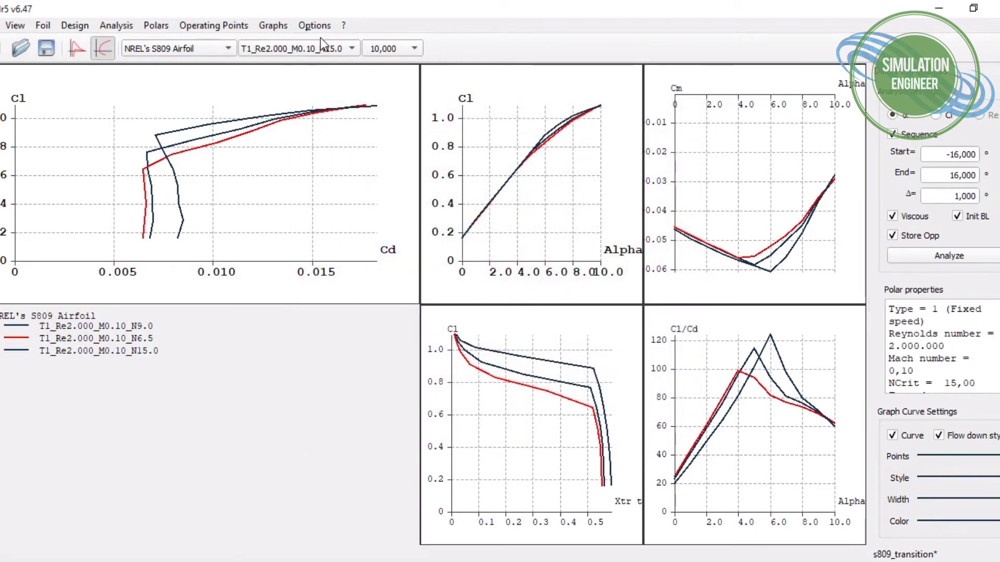
left_click(940, 523)
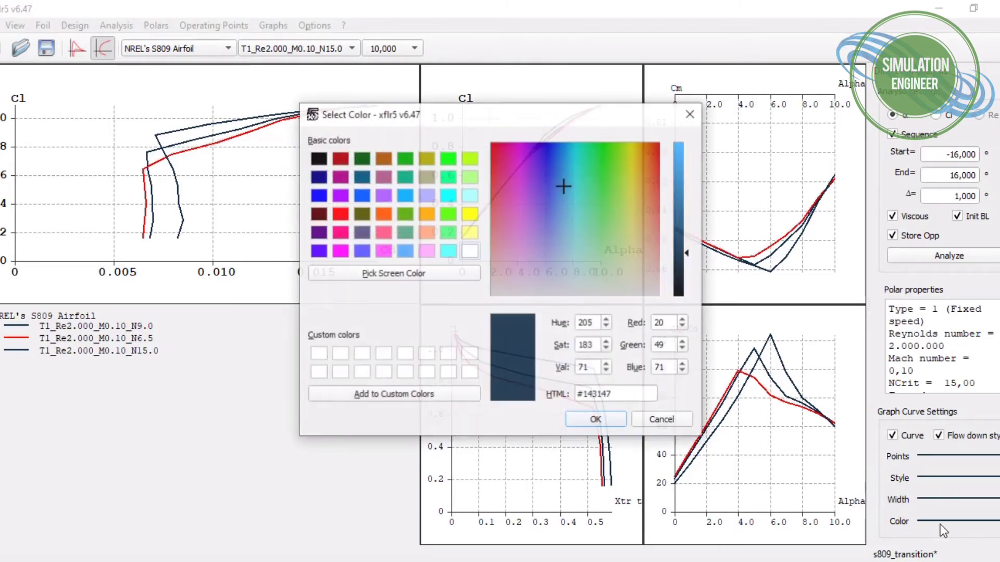
left_click(448, 159)
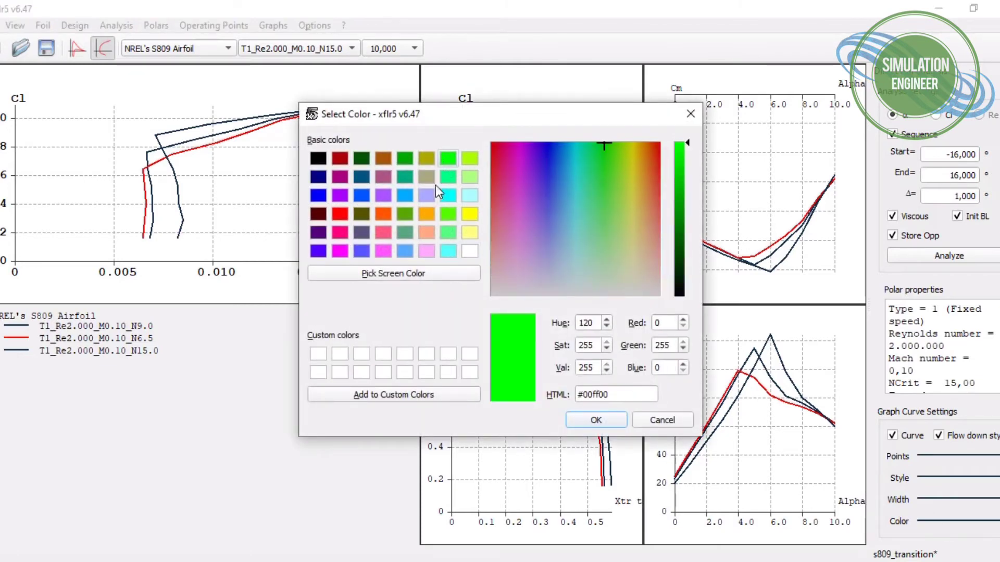
left_click(320, 197)
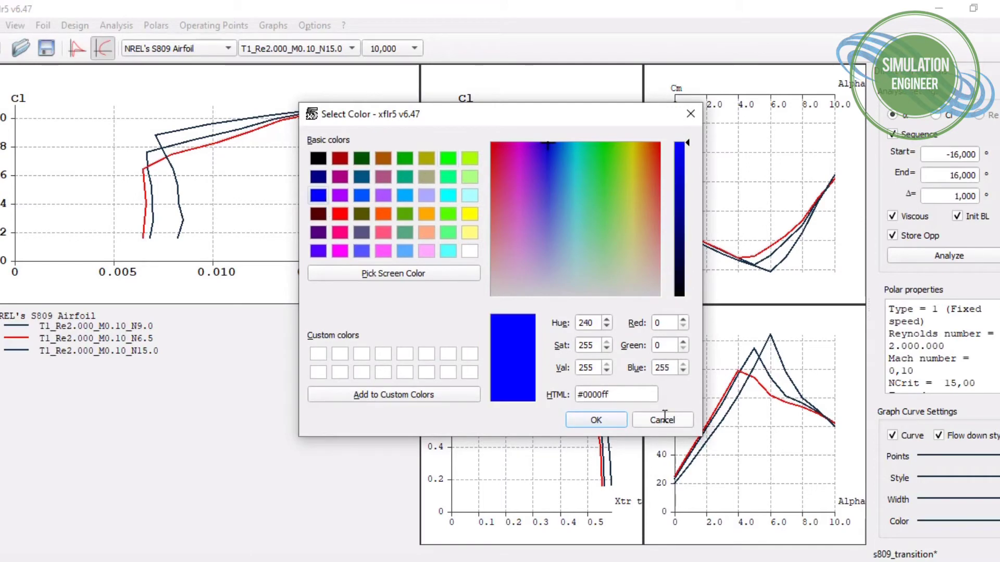
left_click(596, 421)
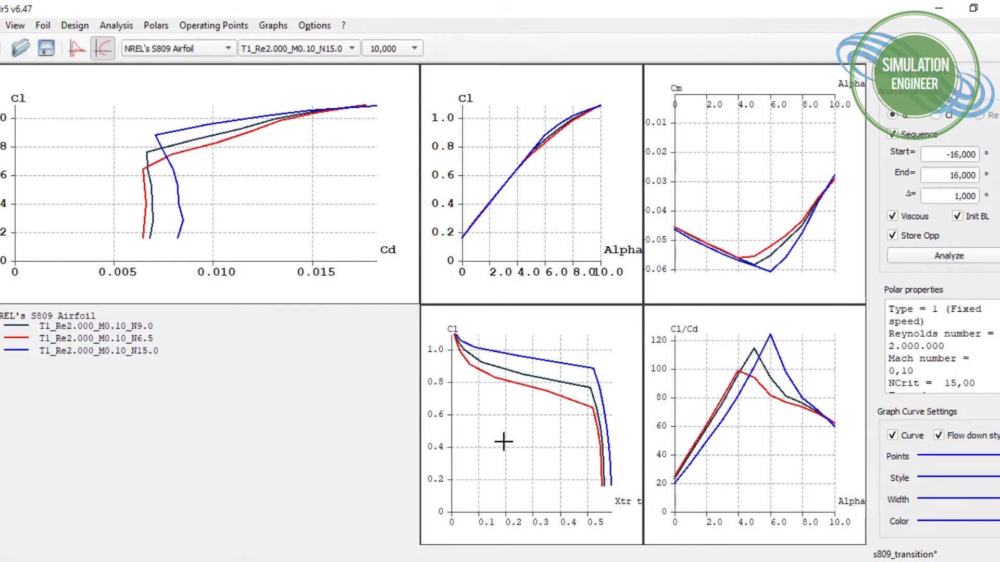
key("4")
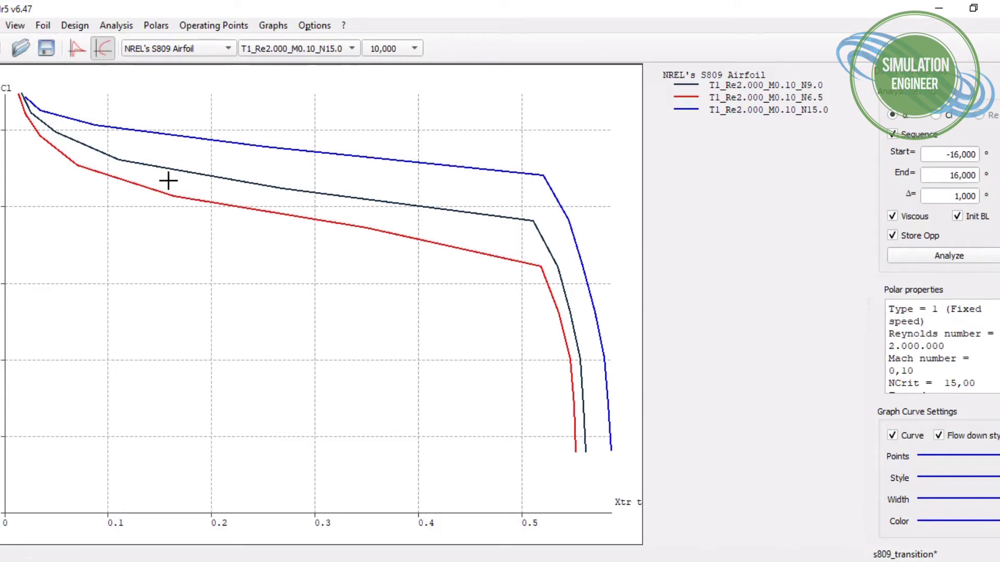
key("a")
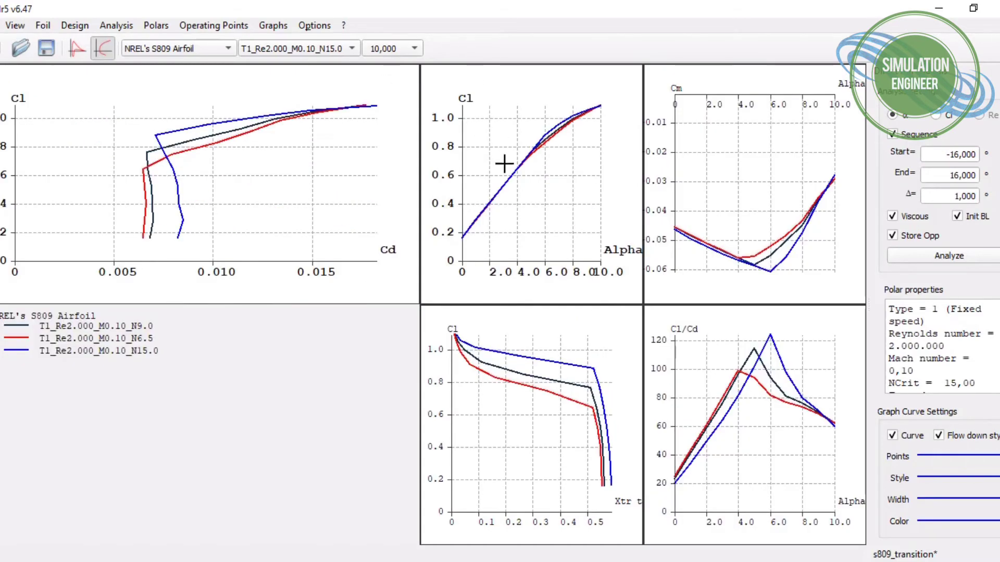
key("2")
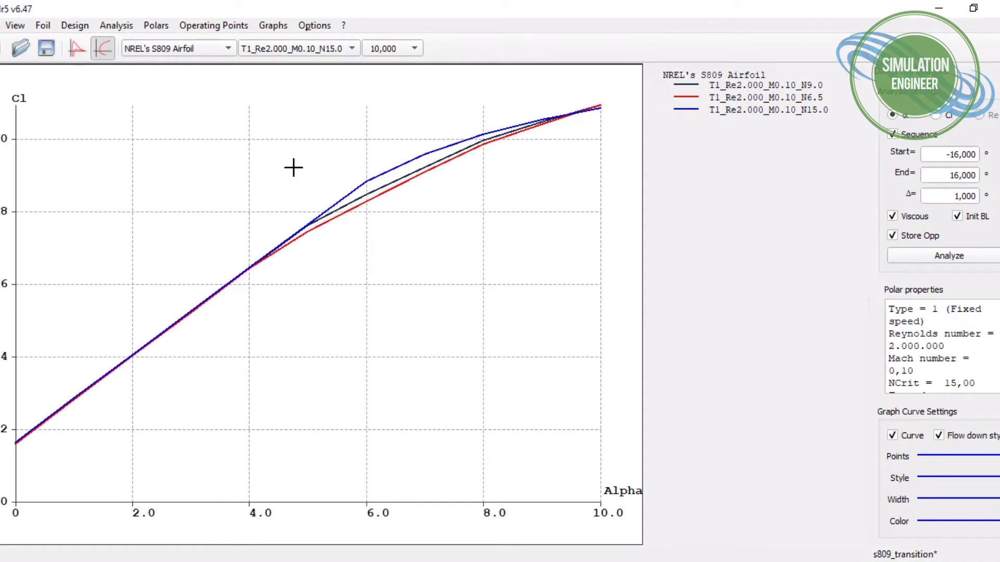
key("a")
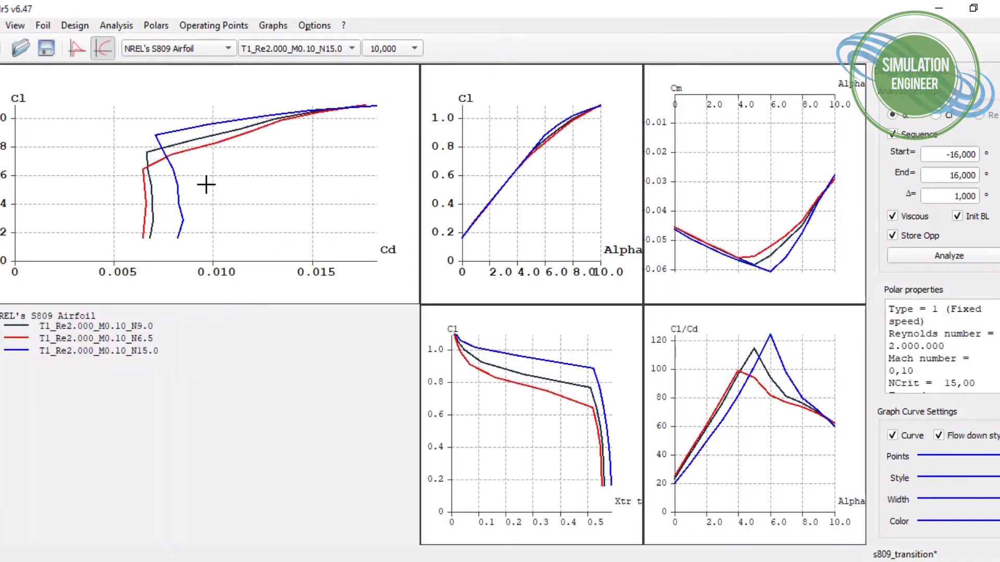
left_click(78, 50)
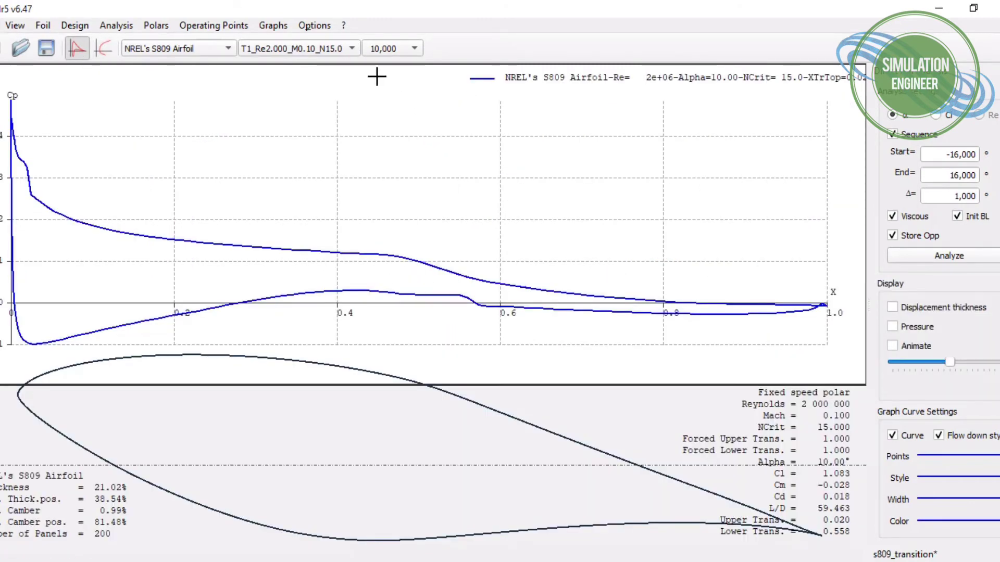
left_click(323, 51)
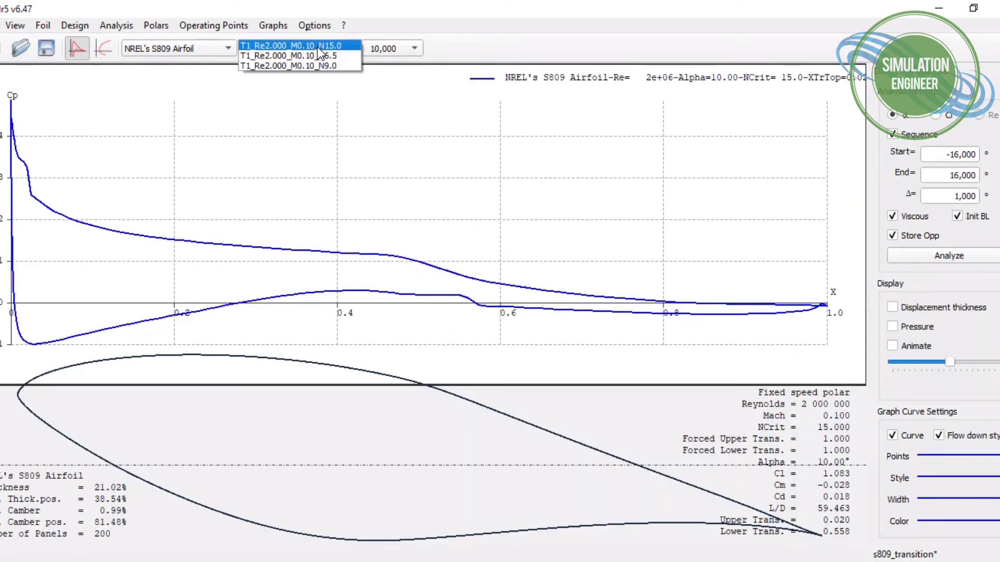
left_click(343, 67)
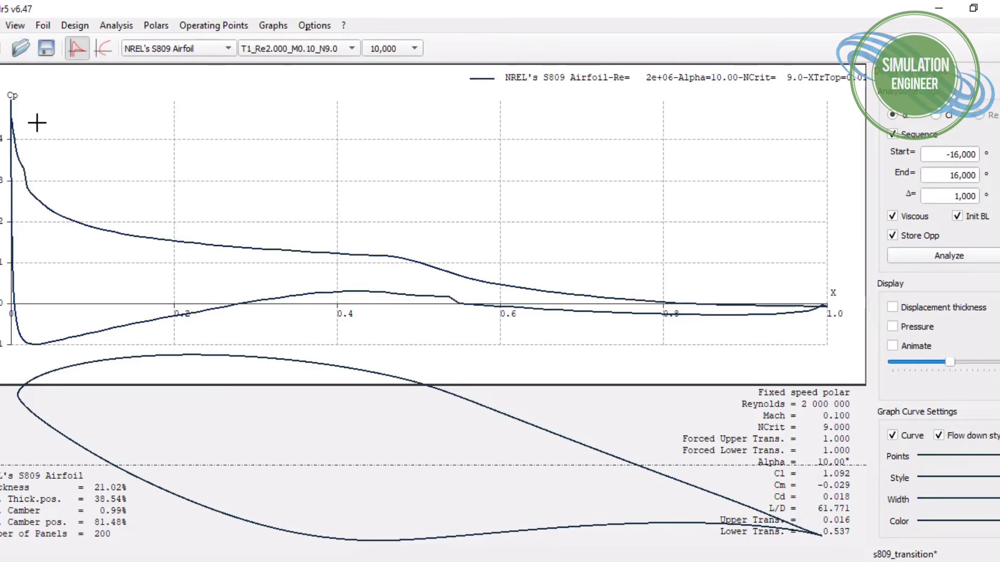
left_click(309, 51)
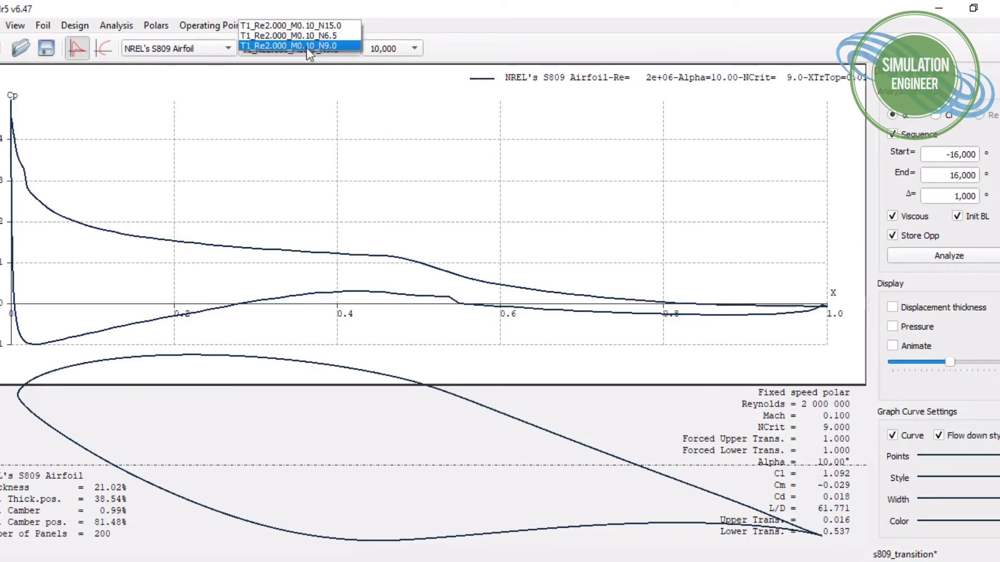
left_click(334, 38)
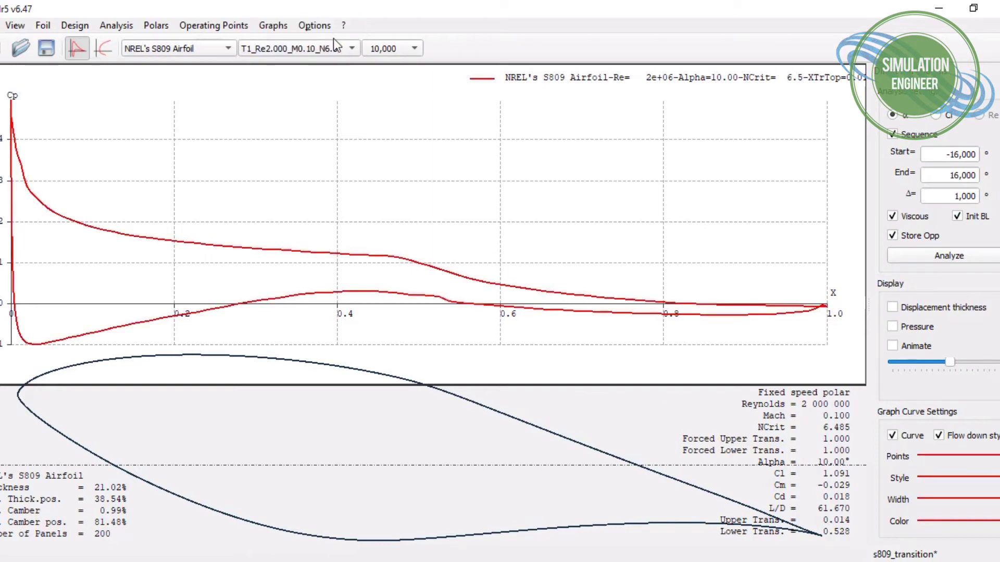
left_click(339, 50)
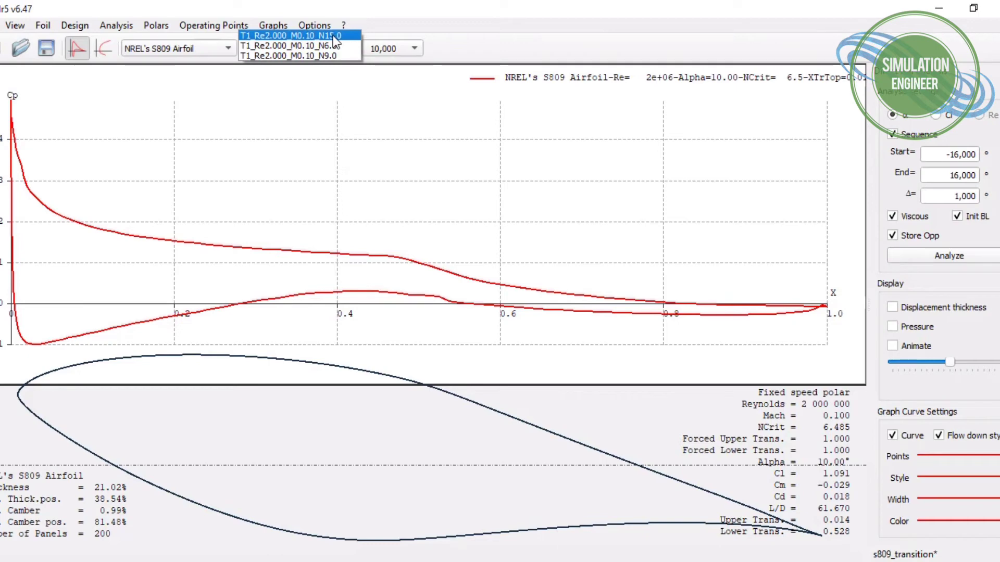
left_click(334, 37)
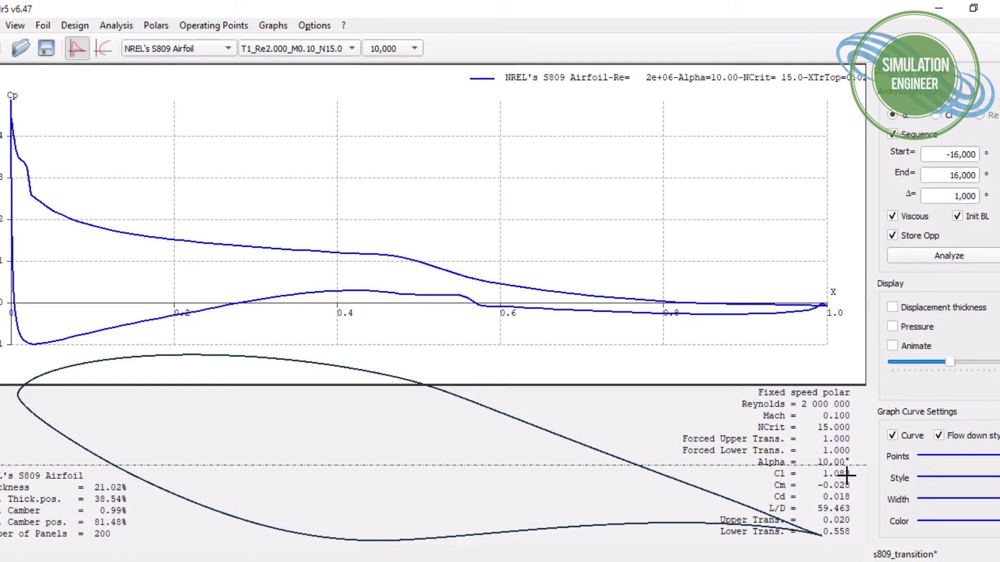
left_click(306, 50)
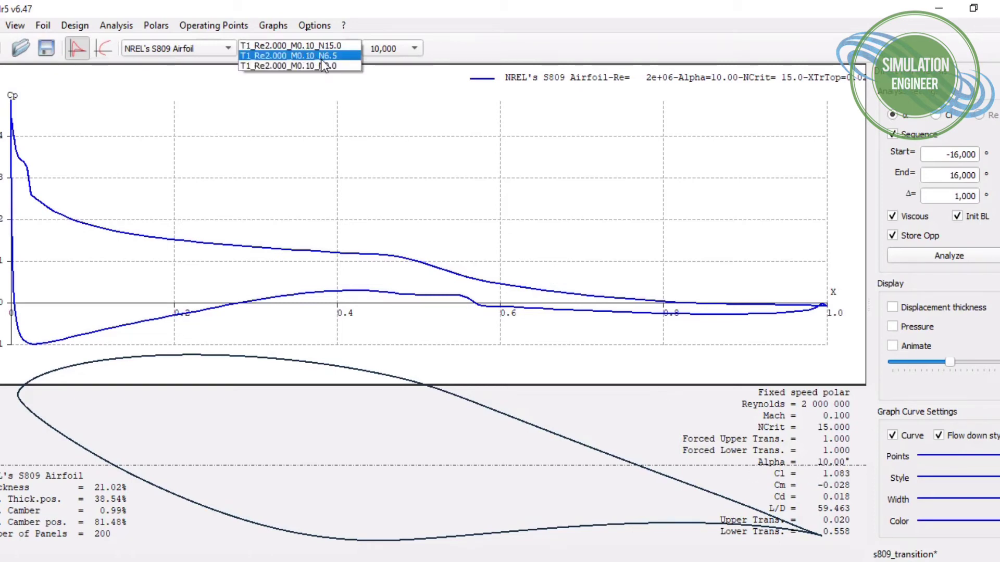
left_click(321, 66)
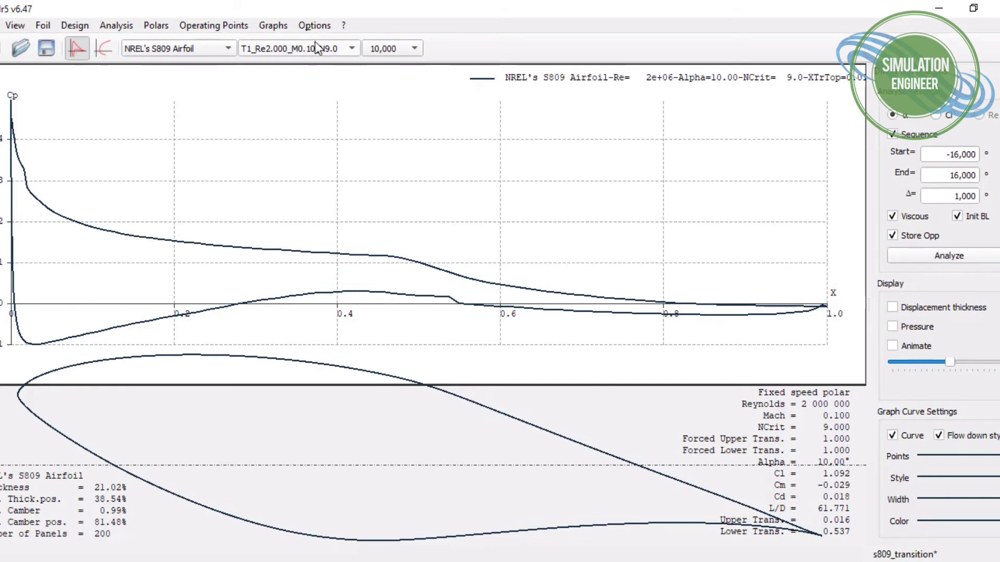
left_click(286, 45)
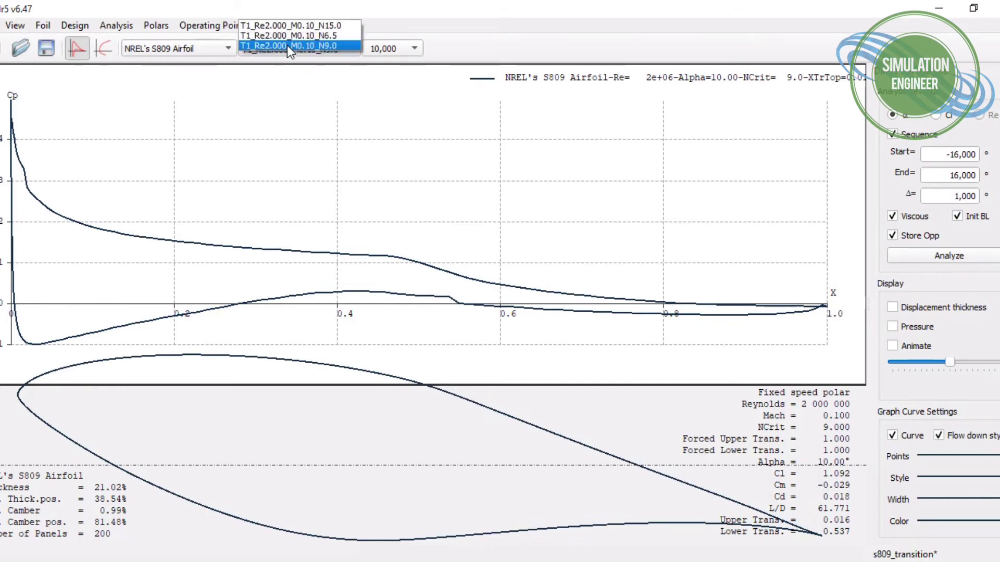
left_click(333, 35)
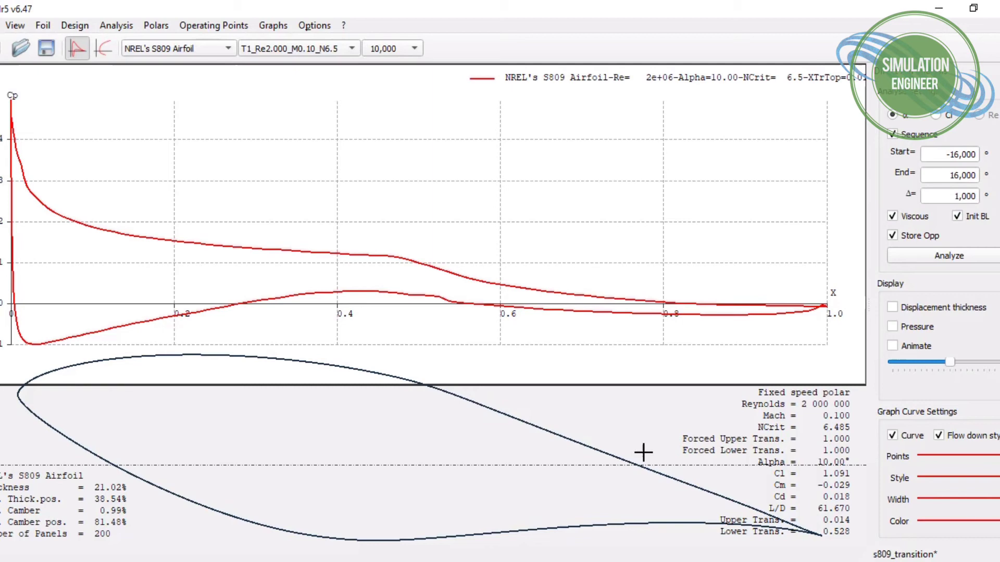
Step: Show the N9.0 polar's Cp at alpha 0°, with transition 0.562 upper and 0.504 lower
left_click(399, 57)
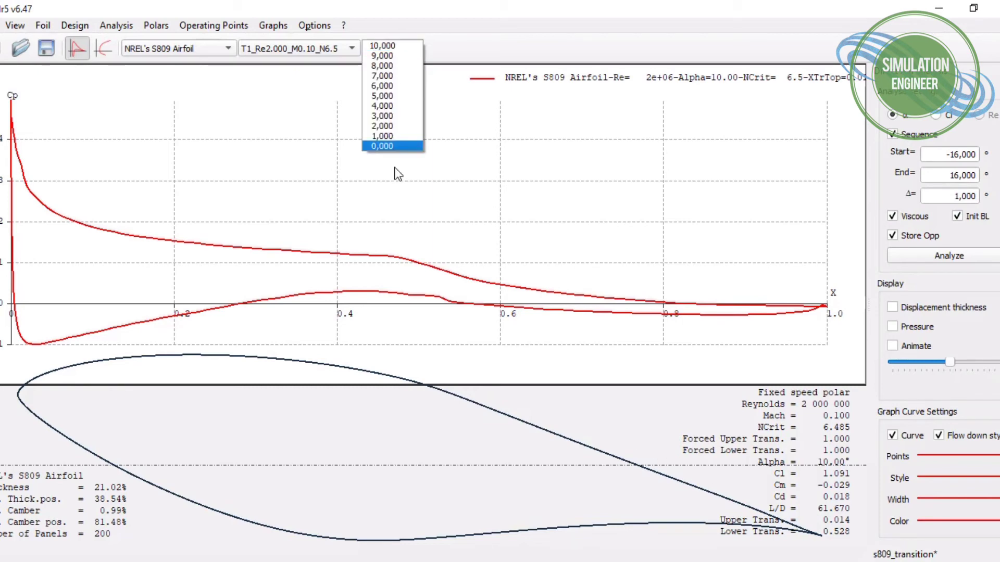
left_click(395, 146)
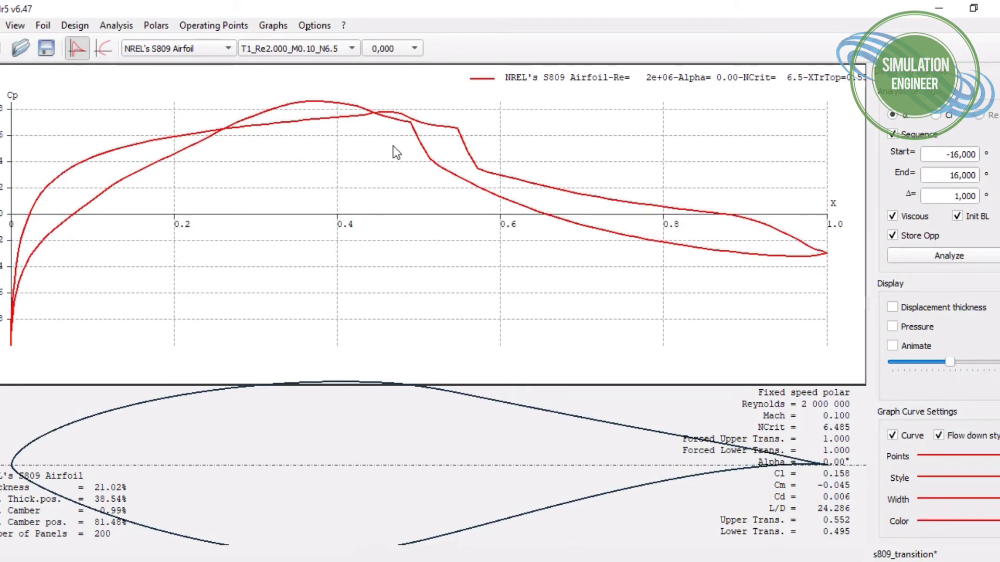
left_click(302, 49)
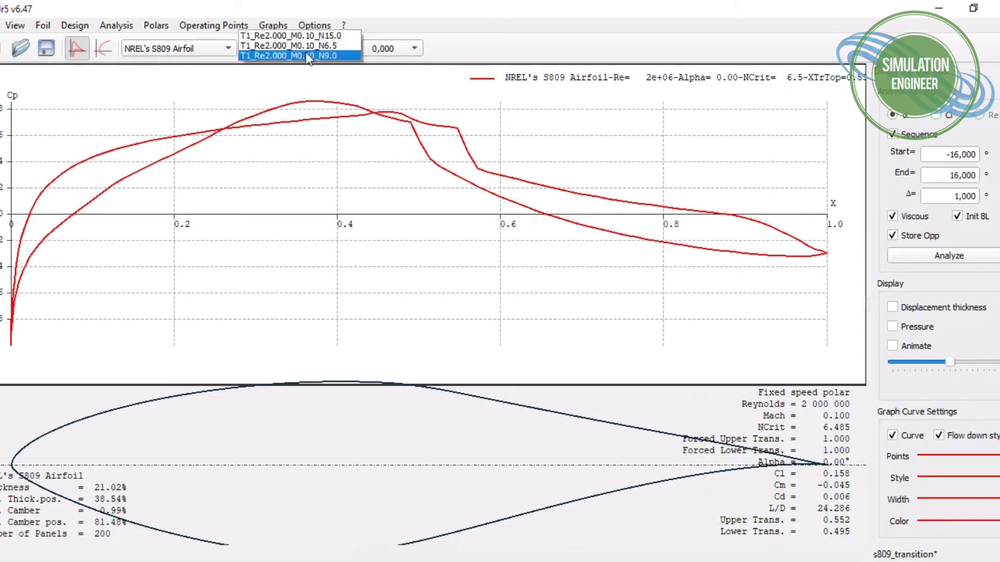
left_click(308, 58)
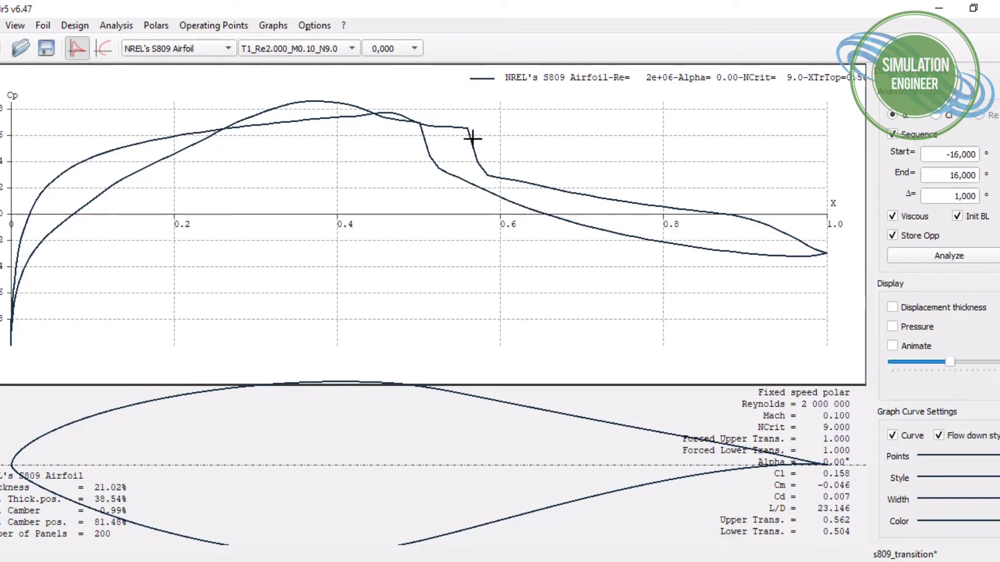
Step: Step the N9.0 Cp and transition view through alphas 2°, 4°, 6°, 8° and 10°
left_click(394, 48)
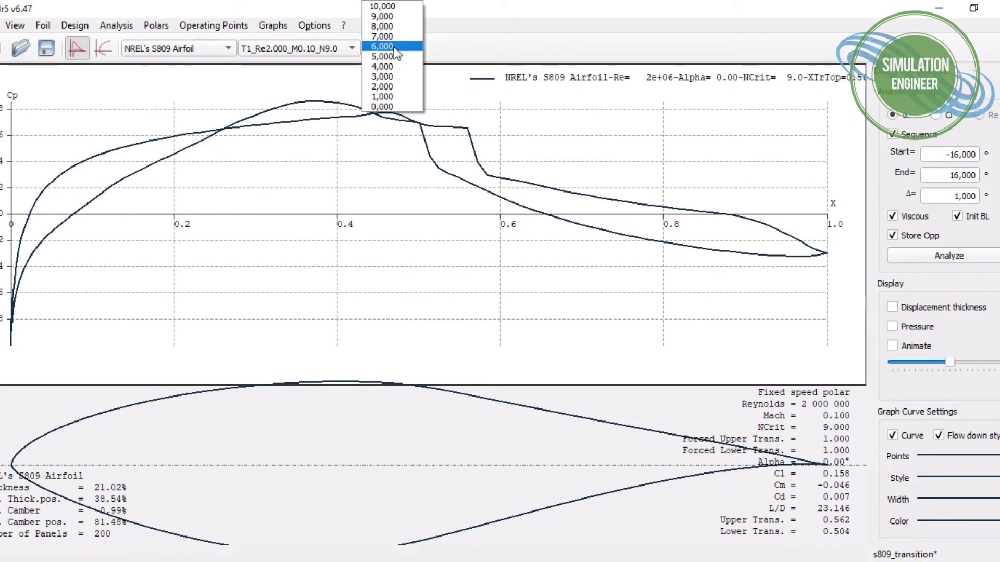
left_click(392, 87)
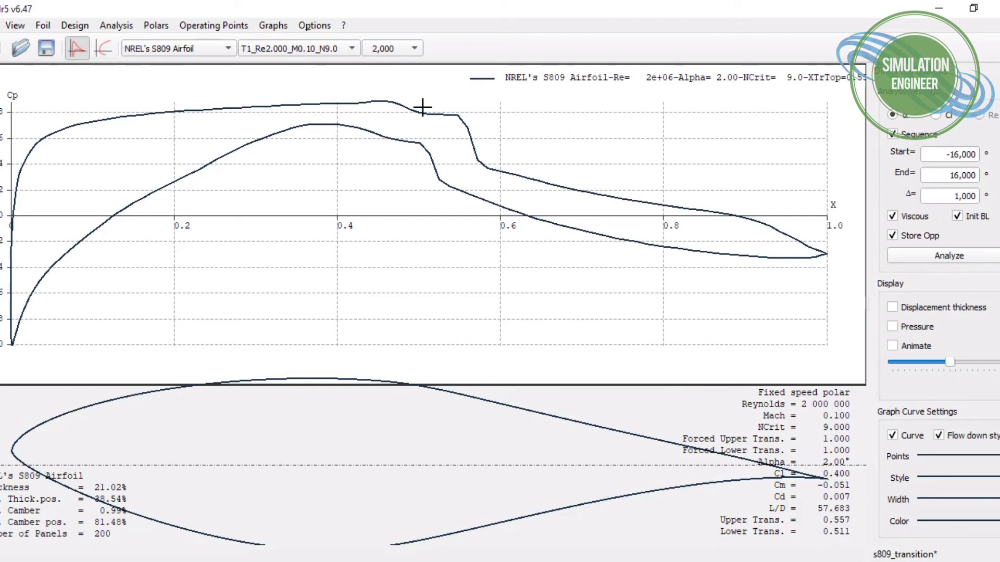
left_click(390, 52)
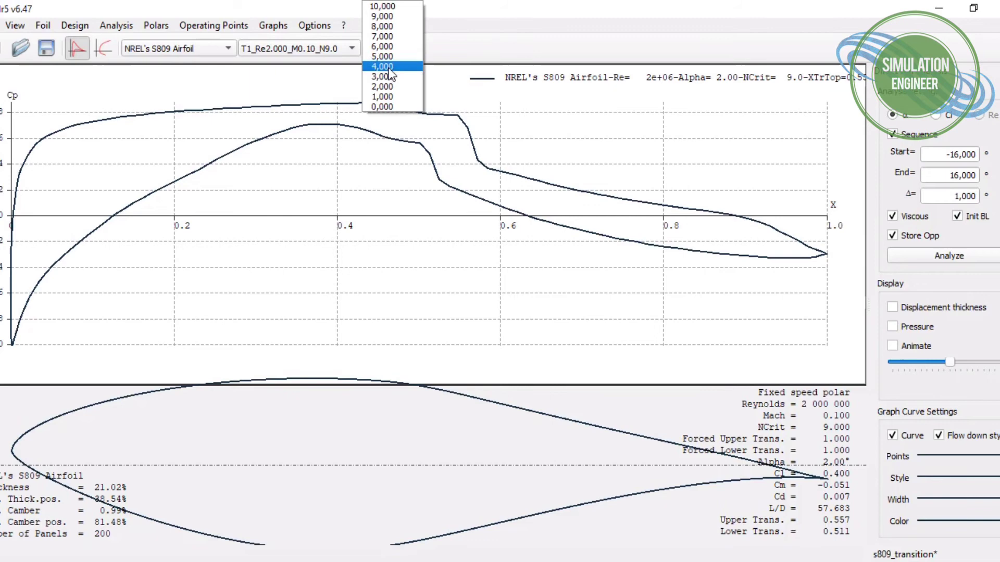
left_click(386, 66)
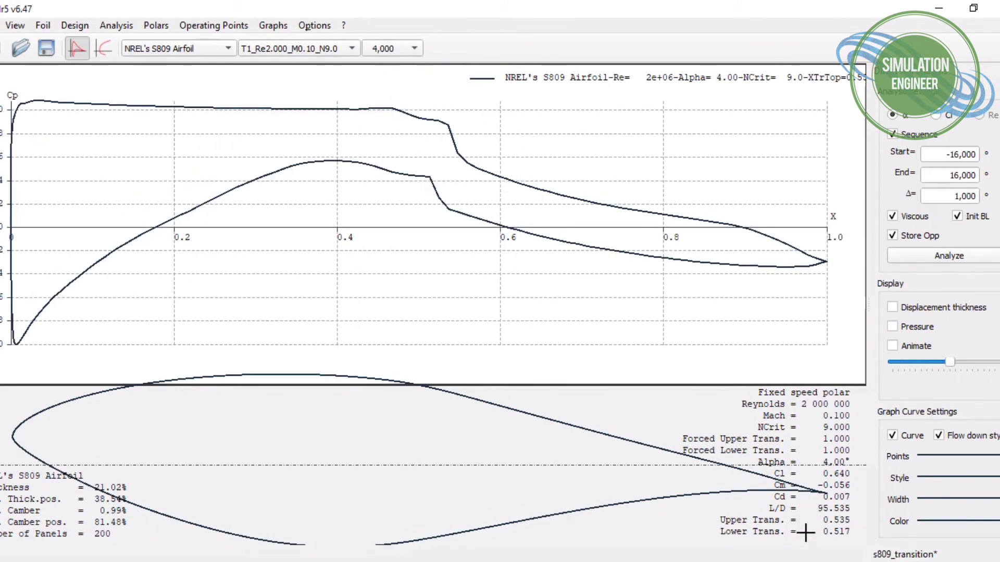
left_click(391, 50)
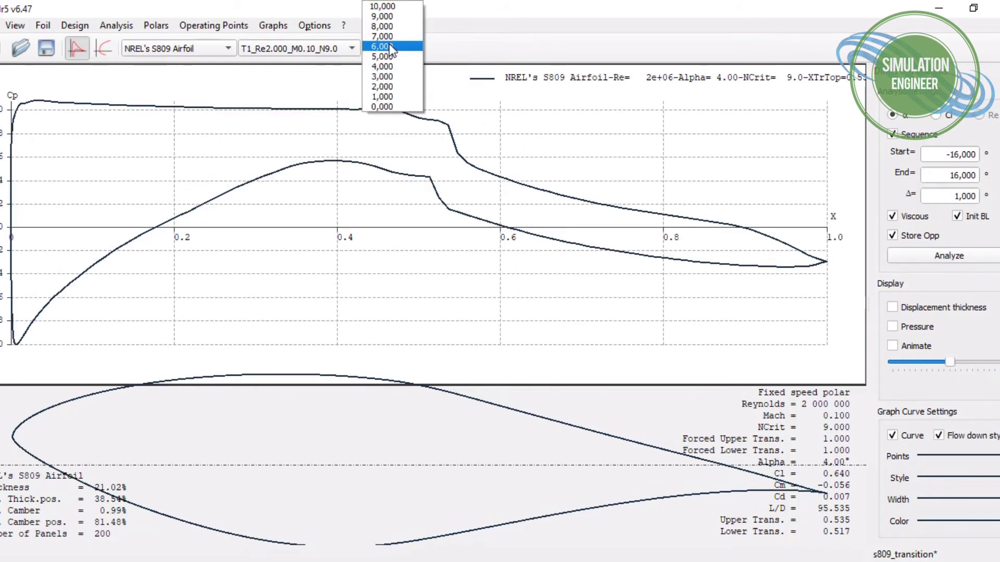
left_click(399, 51)
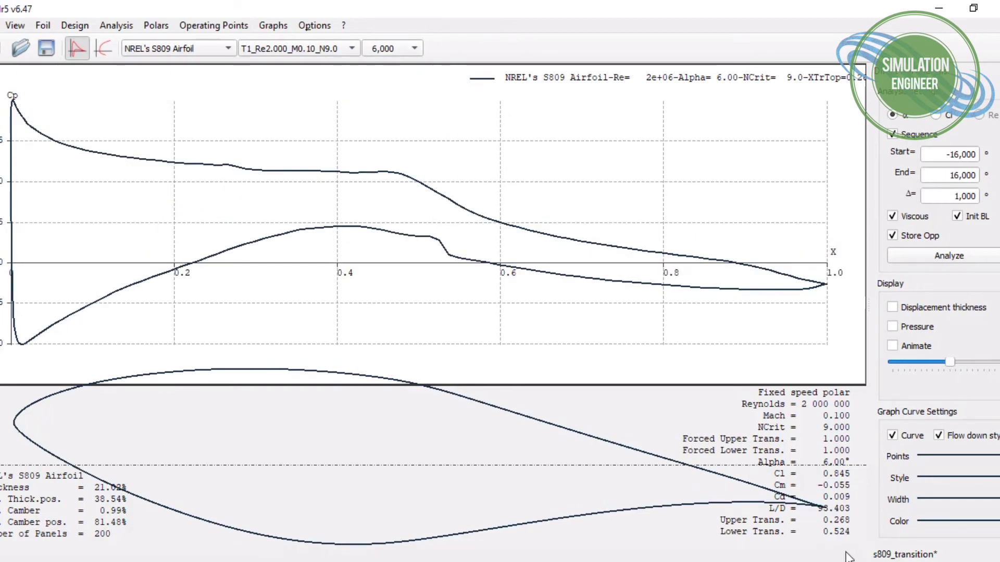
left_click(399, 52)
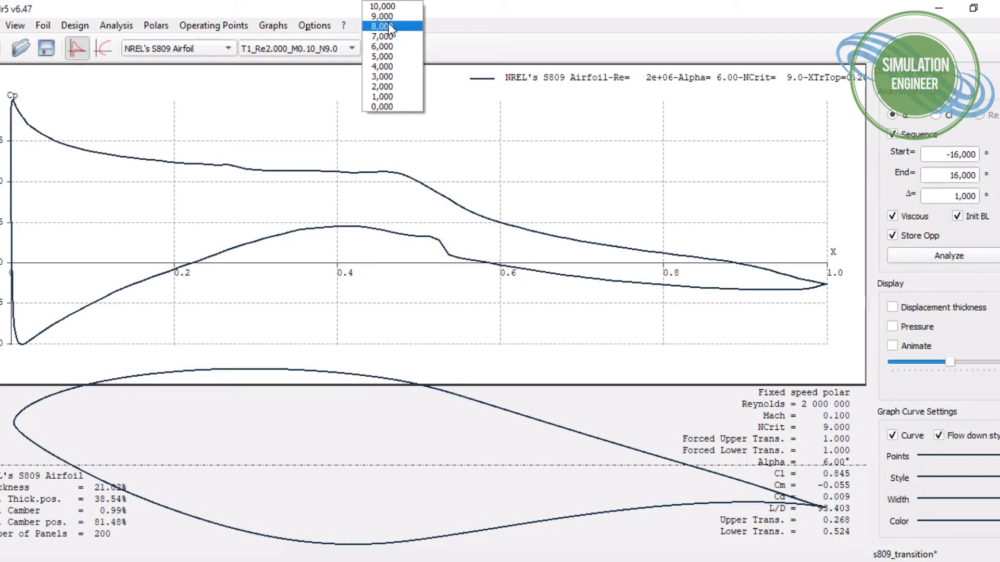
left_click(390, 27)
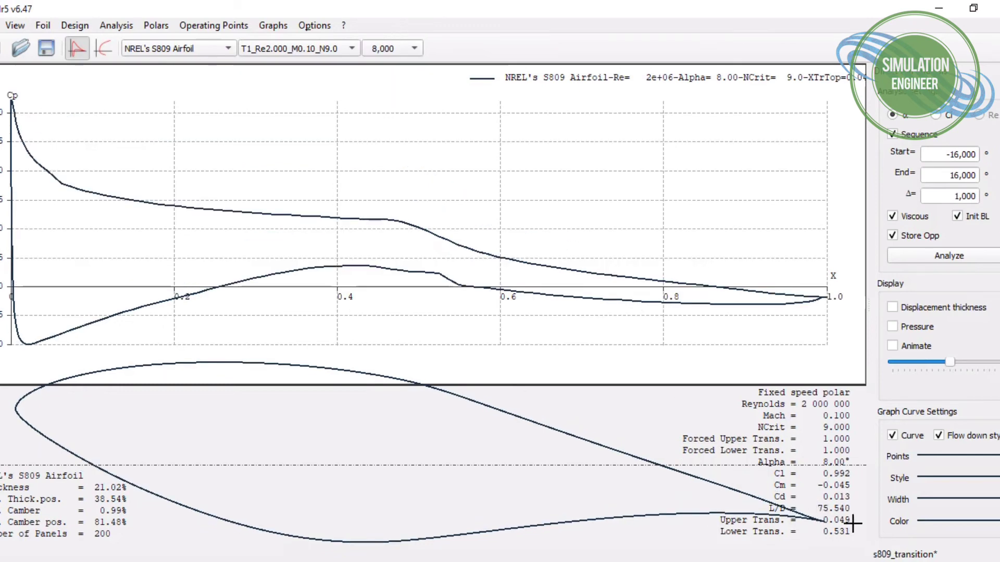
left_click(389, 53)
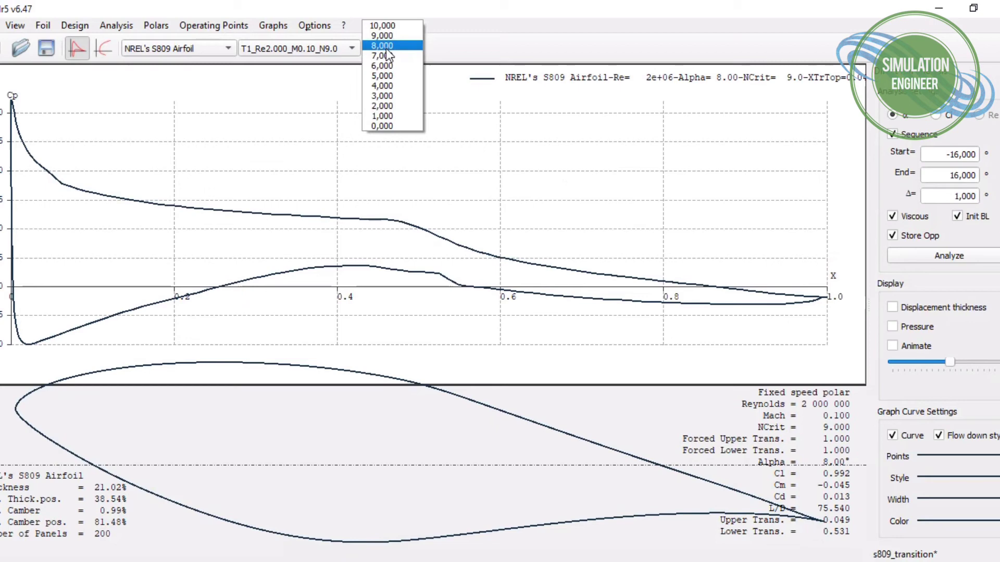
left_click(400, 29)
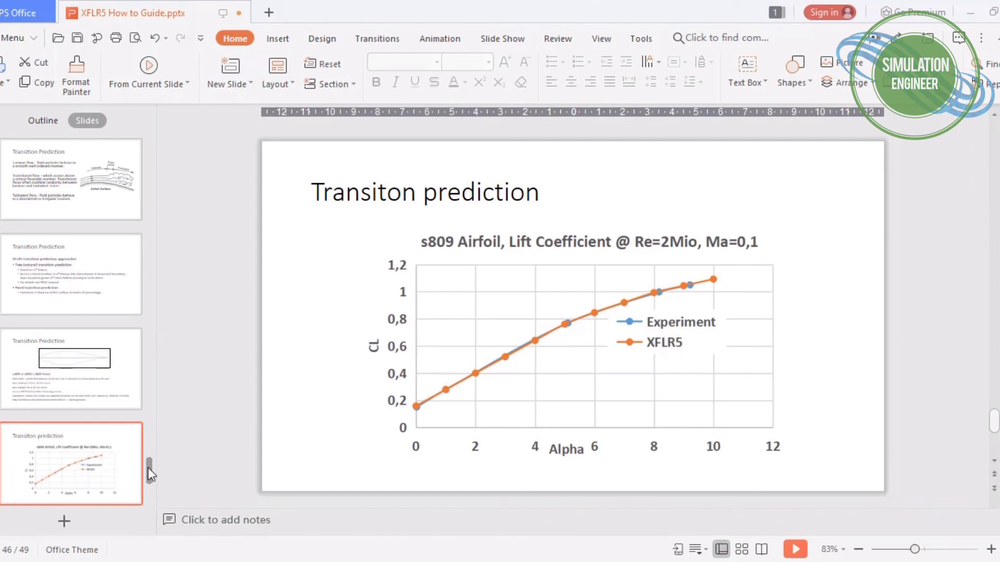
Step: View slide 47's drag coefficient comparison, then slide 48's transition-point chart against Ncrit 9 and 15
left_click_drag(148, 468, 149, 485)
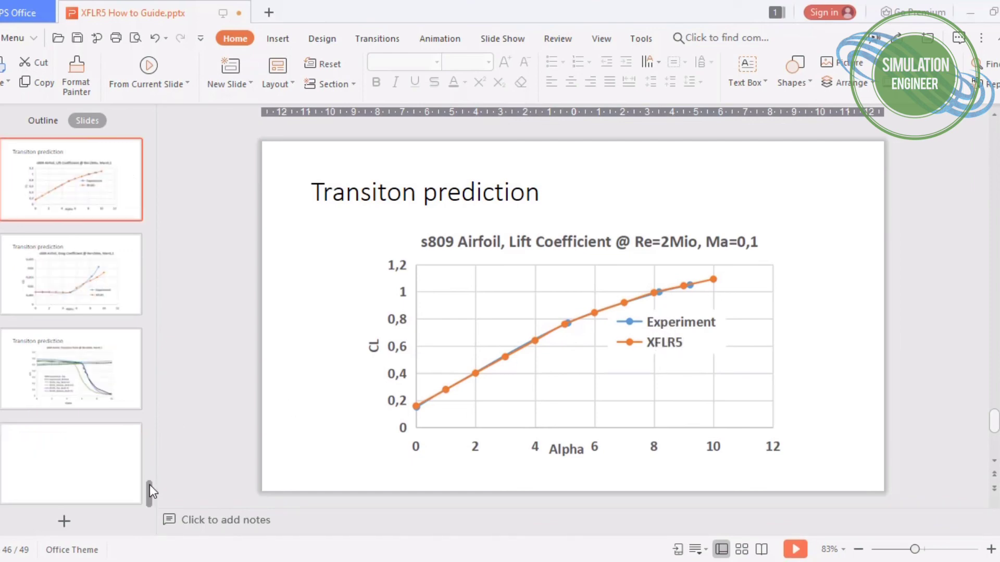
left_click(76, 268)
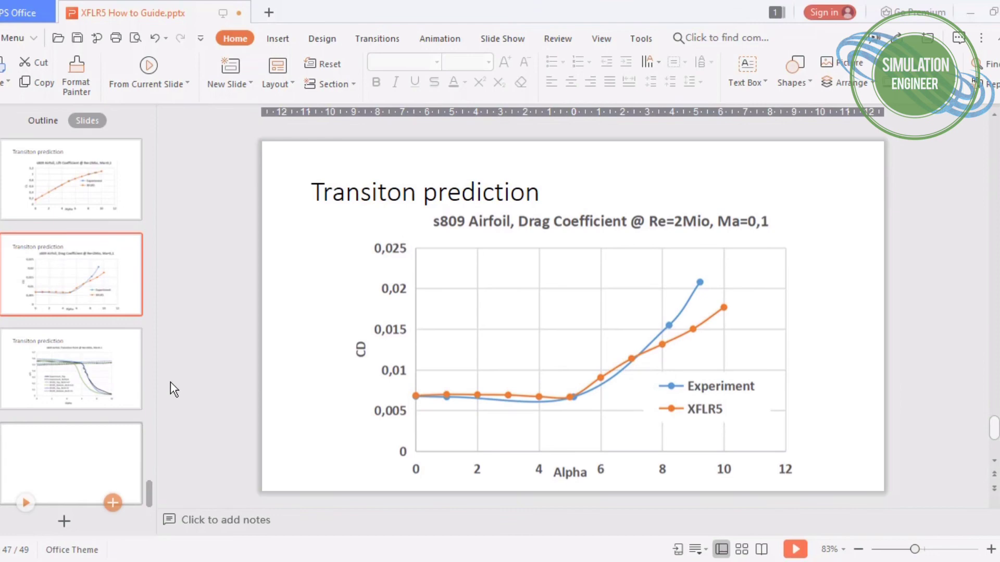
left_click(47, 365)
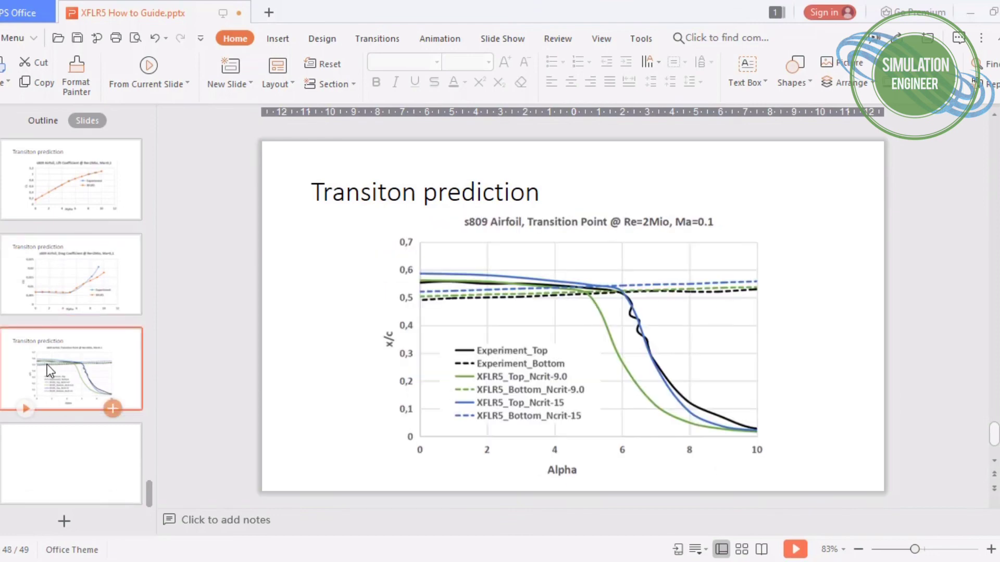